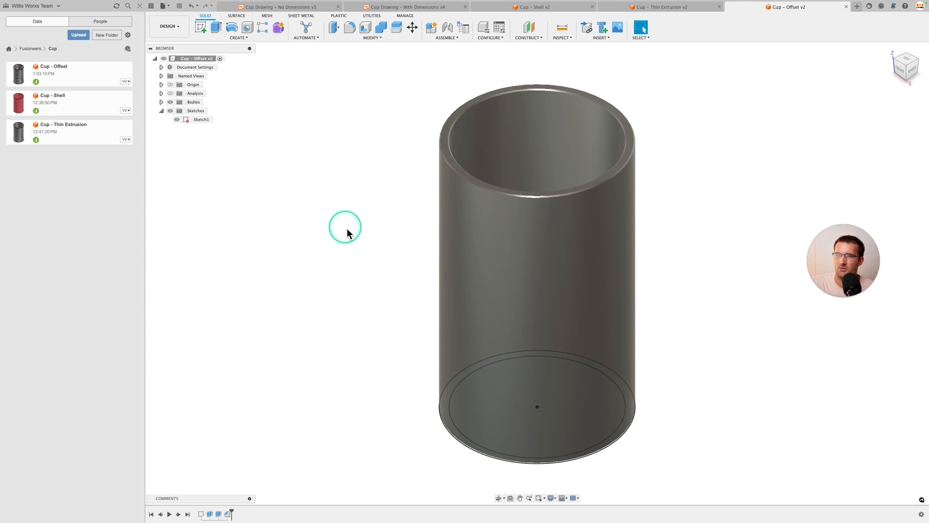
Step: View both cup drawings and save a new design as "Cup - Revolve" in the Fusioneers > Cup folder
click(285, 8)
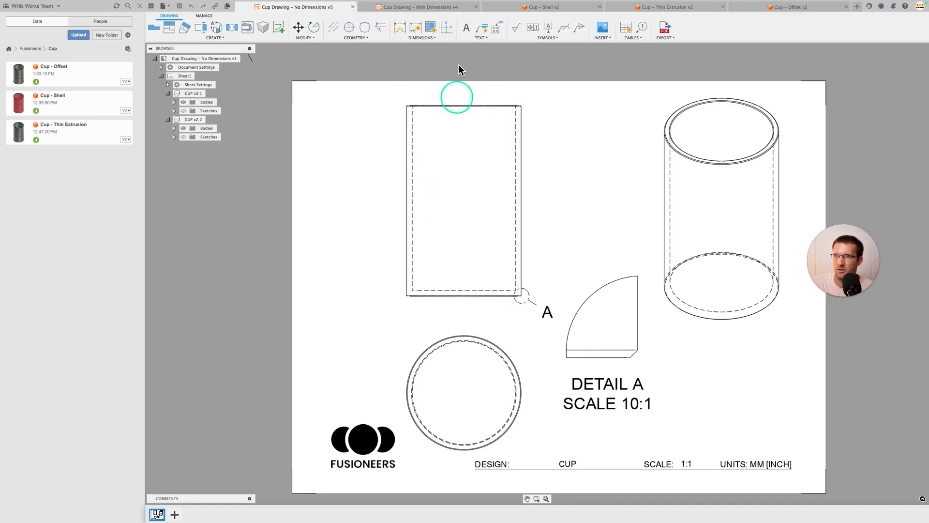
click(400, 8)
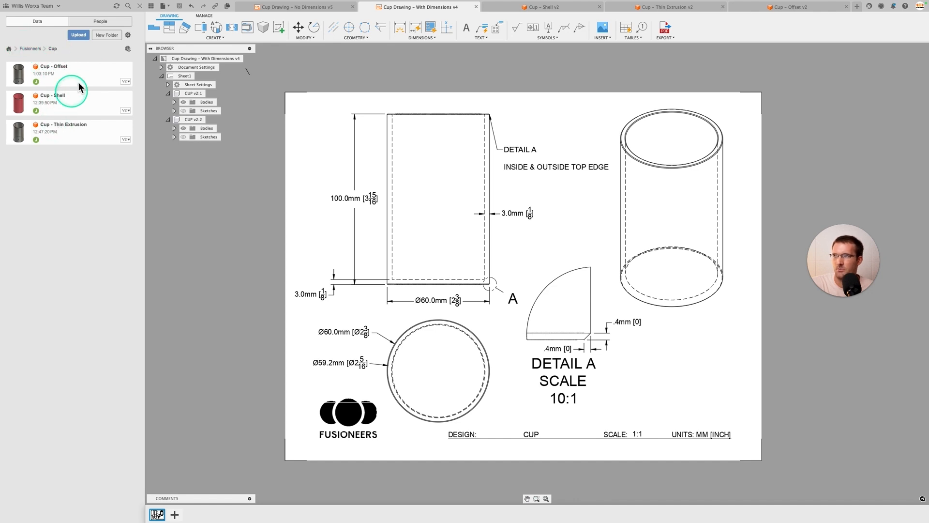
click(165, 7)
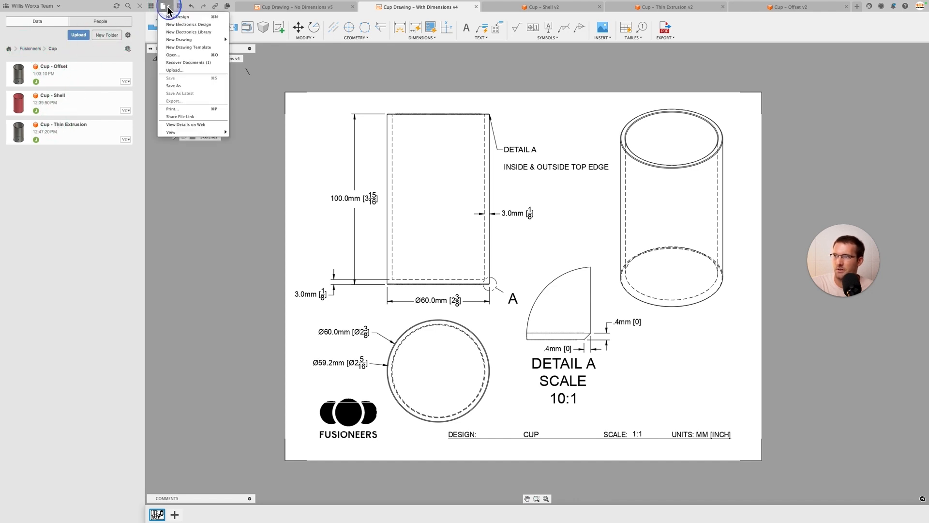
click(178, 18)
key(super+s)
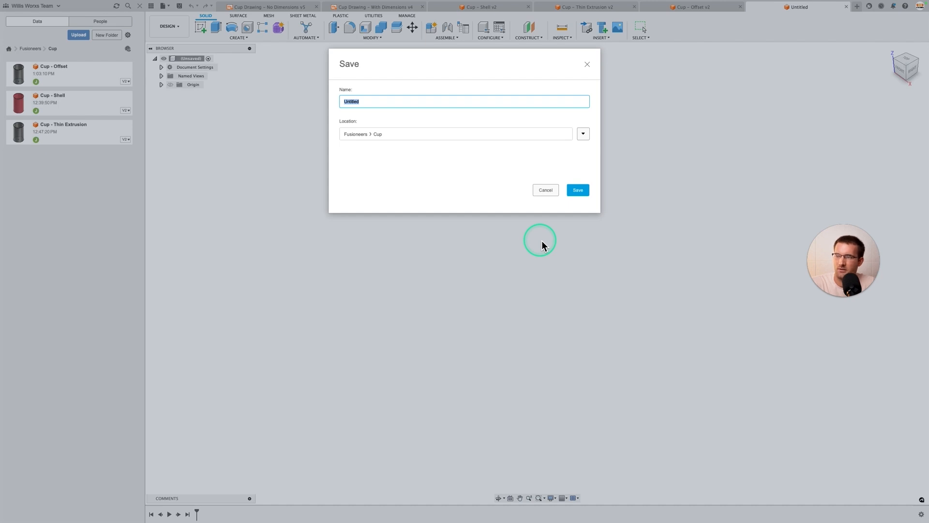
text(Cup - Revolve)
key(Return)
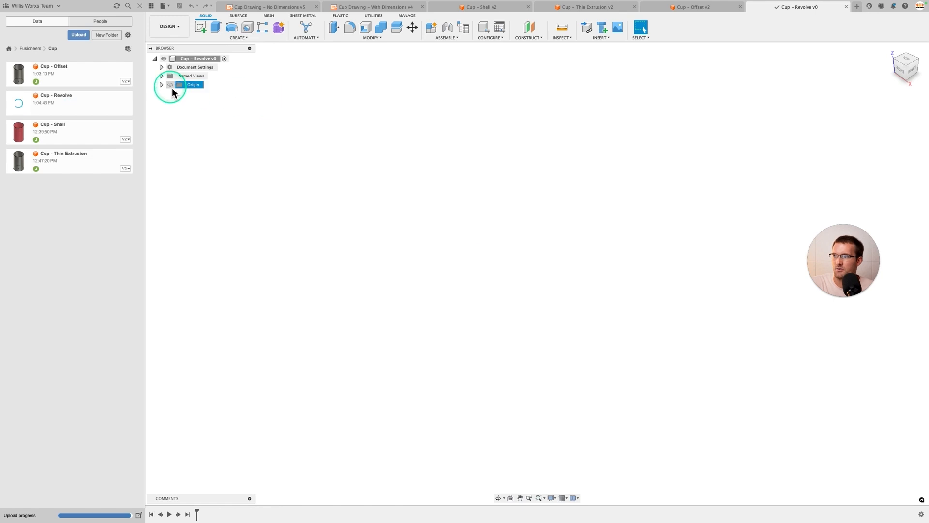
Step: Show the origin planes and start a sketch on the vertical front (XZ) plane
click(170, 86)
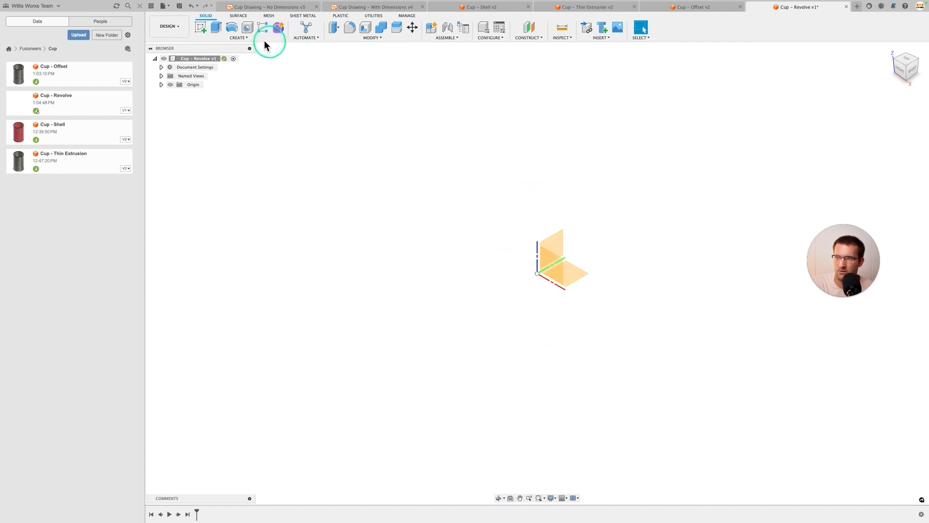
click(206, 27)
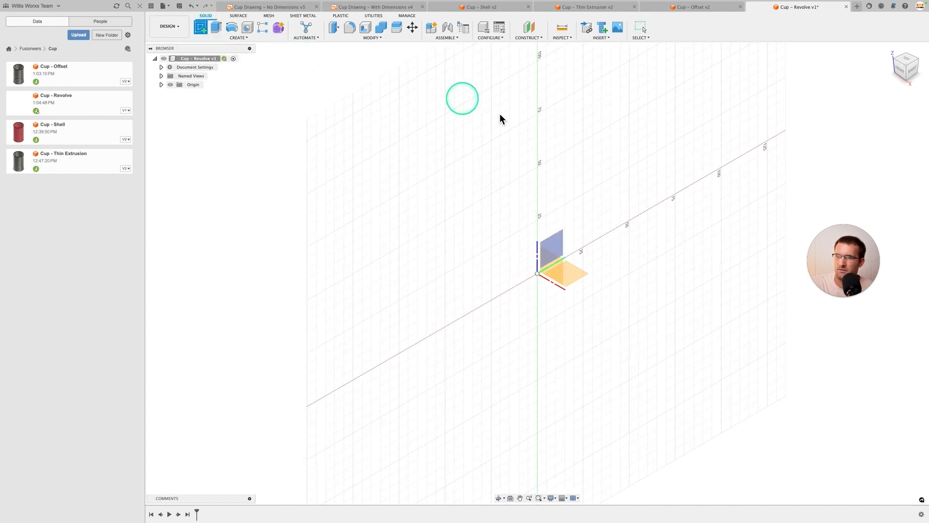
click(550, 260)
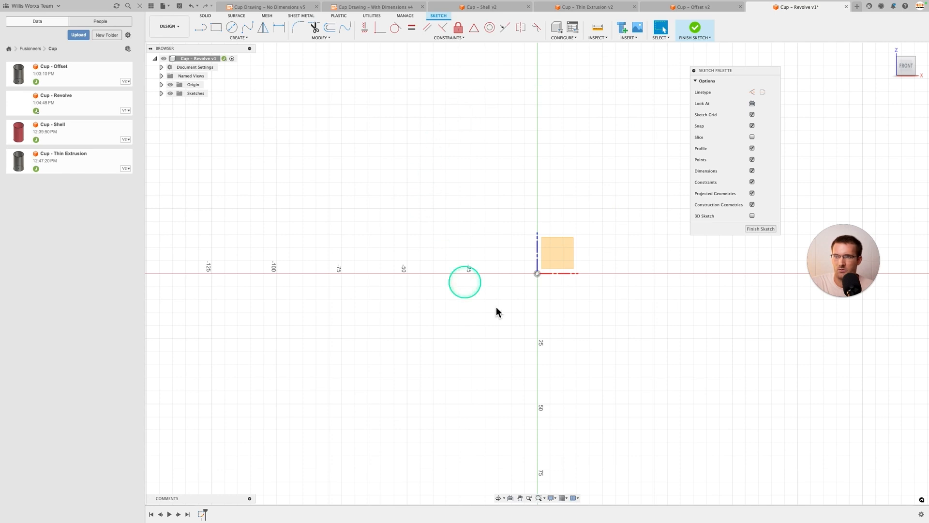
Step: Draw a two-point rectangle for the cup's base from the origin, about 47 mm wide and 4 mm high
scroll(559, 222, up, 1)
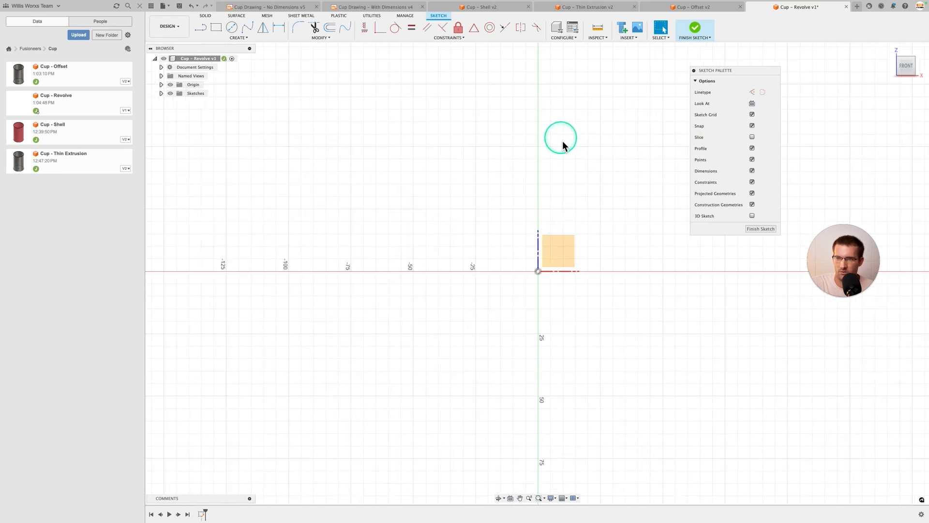
middle_drag(542, 162, 522, 199)
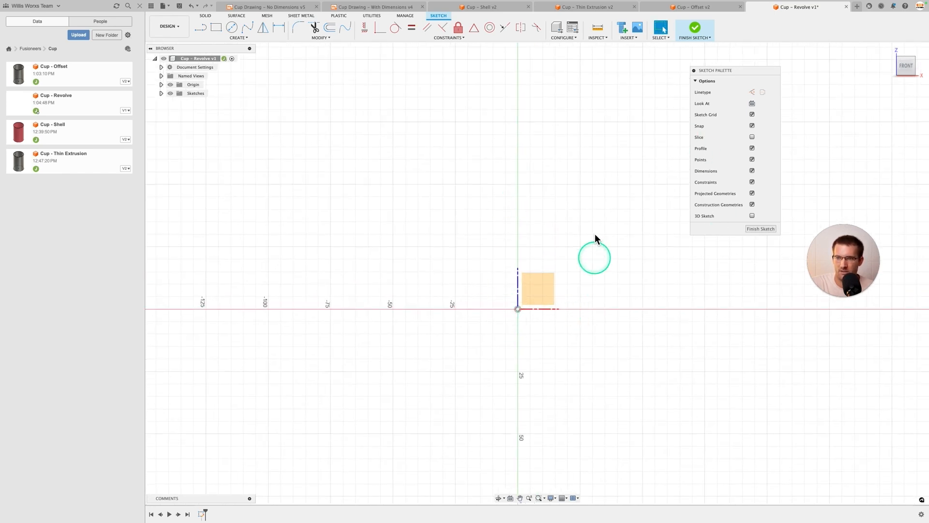
middle_drag(586, 190, 553, 196)
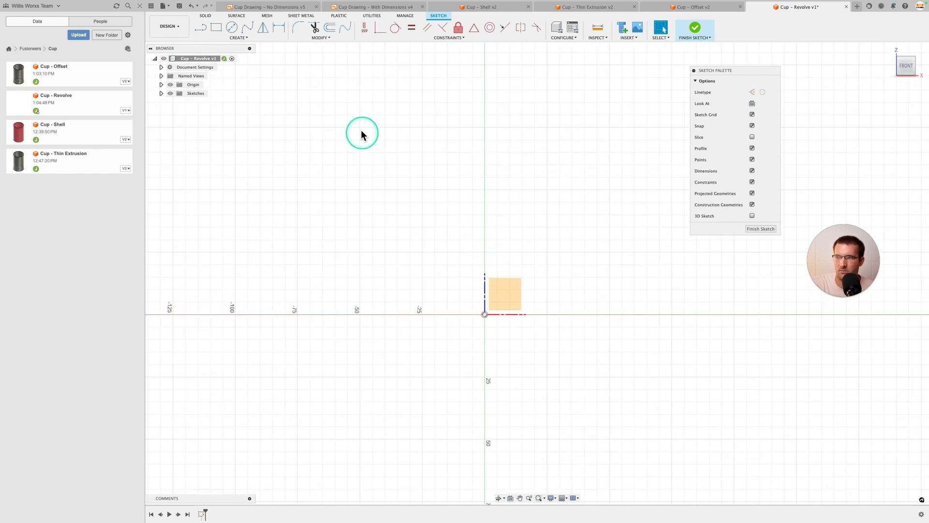
click(242, 44)
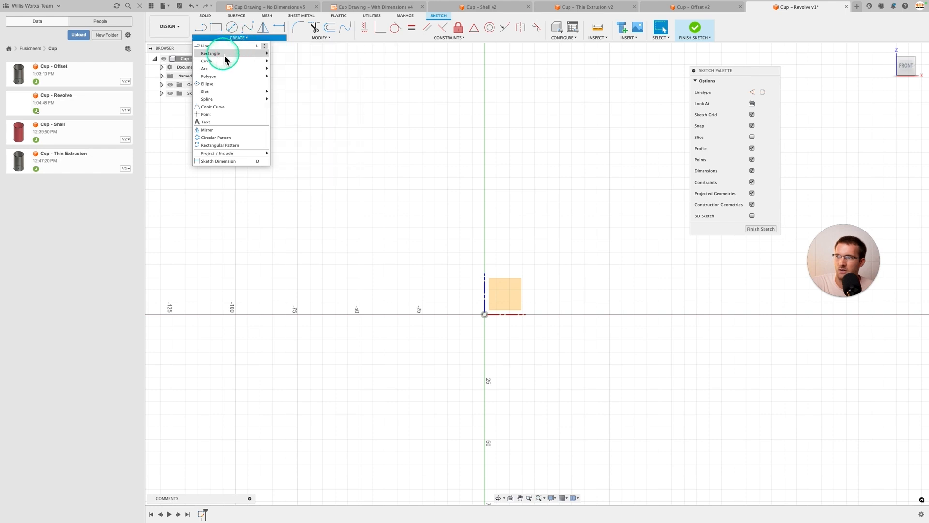
mouse_move(226, 59)
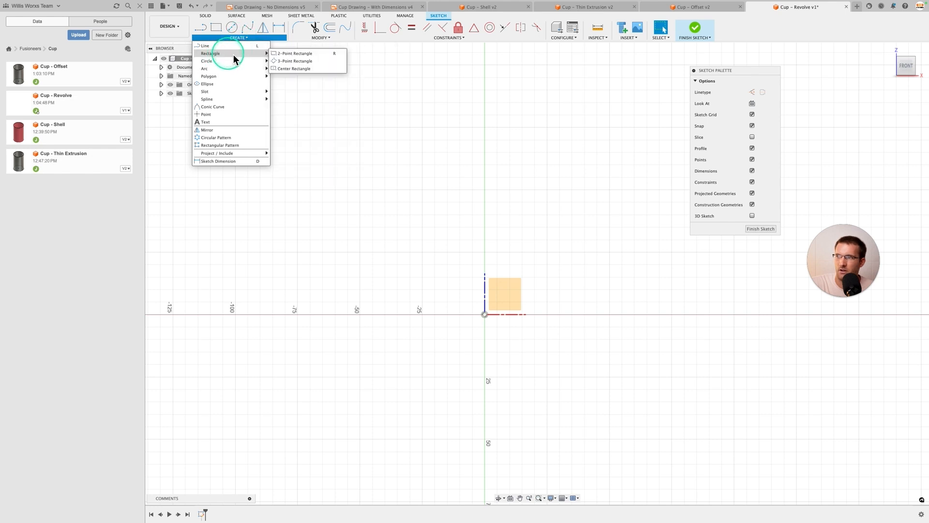
click(292, 54)
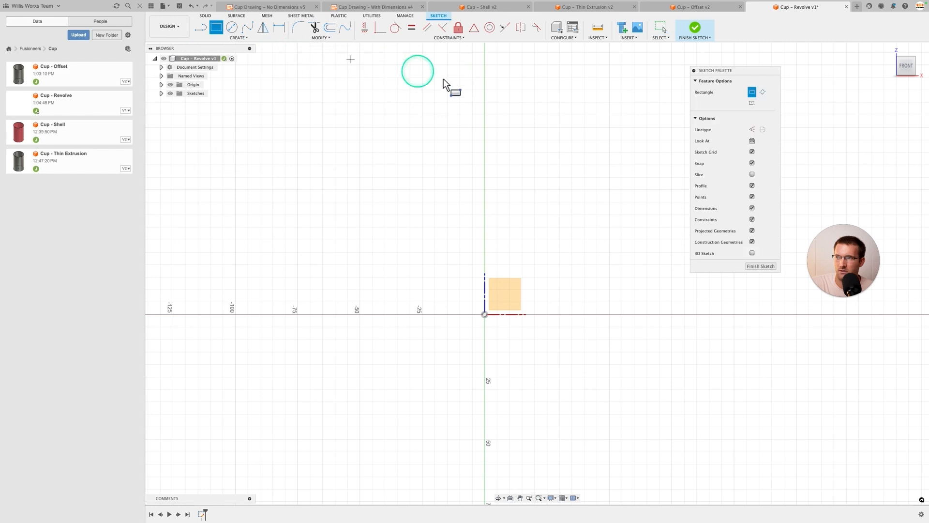
scroll(484, 319, up, 1)
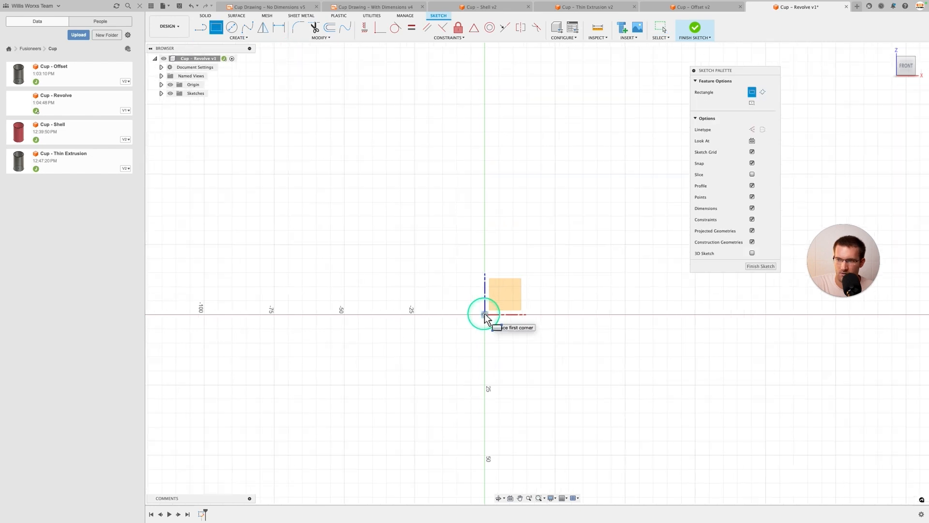
click(485, 314)
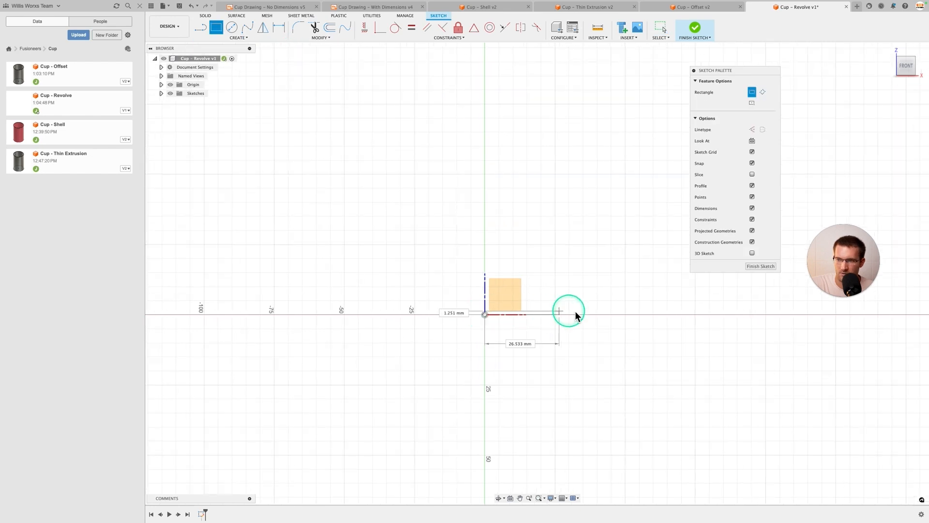
click(617, 304)
Step: Draw a wall rectangle about 7 mm wide and 101 mm tall, rising from the base rectangle's outer upper corner
scroll(544, 220, down, 1)
scroll(545, 217, down, 1)
middle_drag(544, 217, 508, 224)
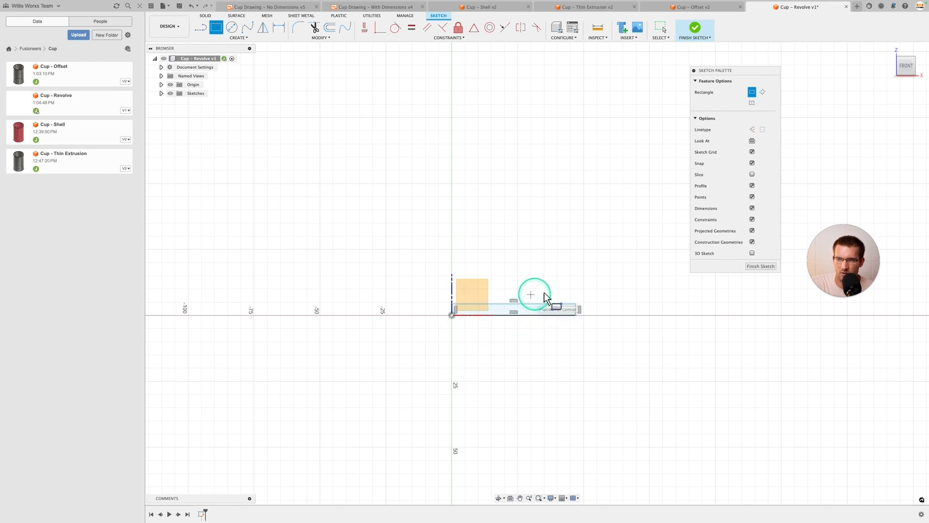
scroll(556, 248, down, 1)
middle_drag(557, 249, 551, 316)
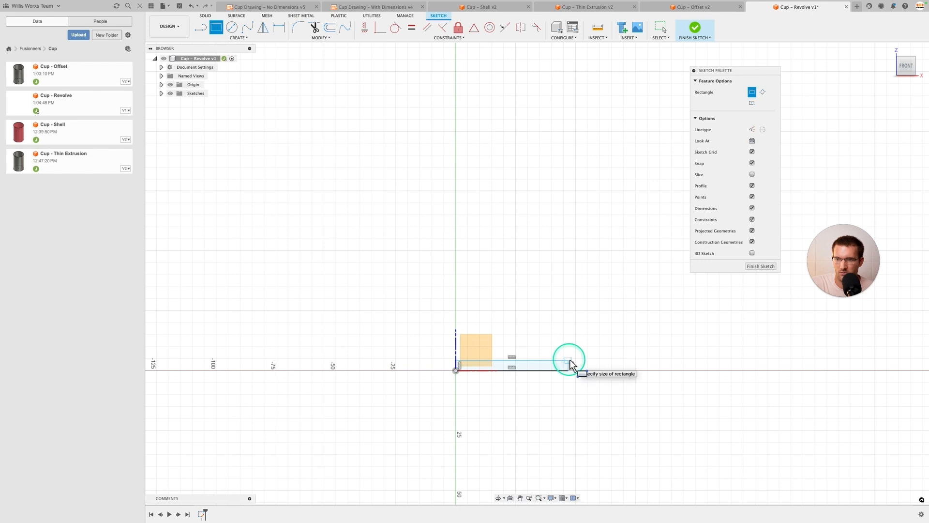
click(569, 361)
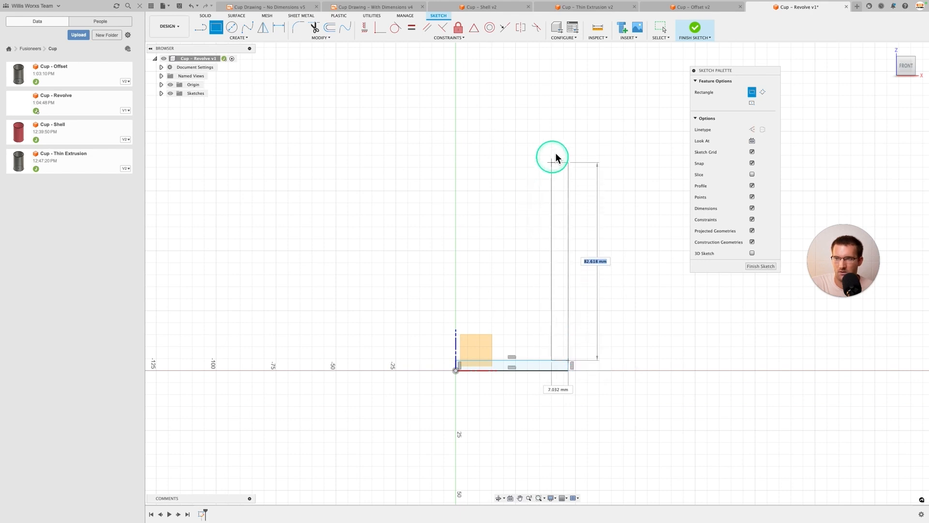
click(552, 117)
Step: Dimension the wall rectangle's thickness between its two vertical lines as 3 mm
scroll(470, 417, up, 1)
middle_drag(538, 380, 500, 427)
scroll(523, 418, up, 1)
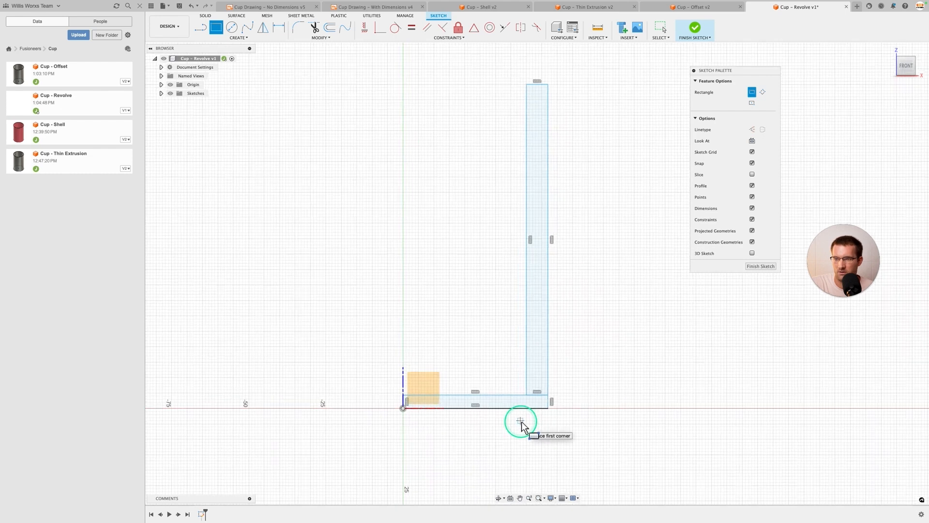
key(d)
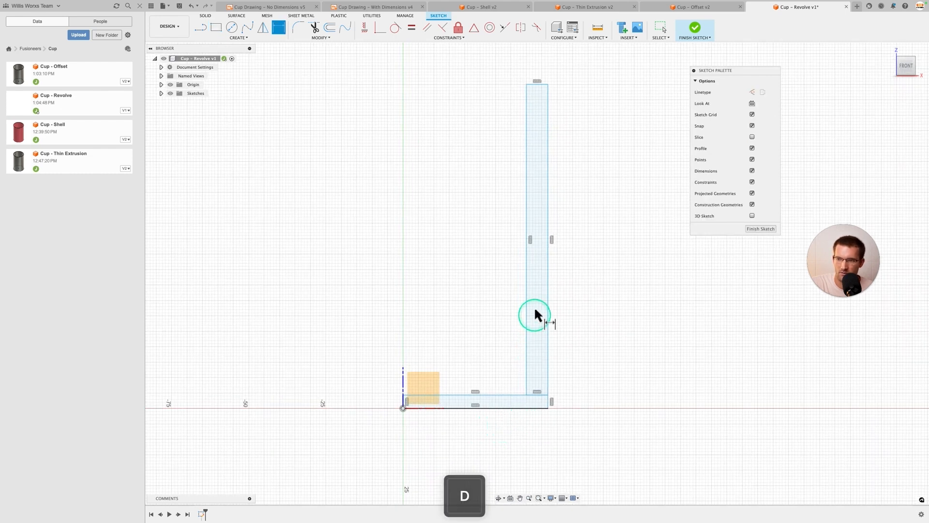
click(526, 277)
click(549, 272)
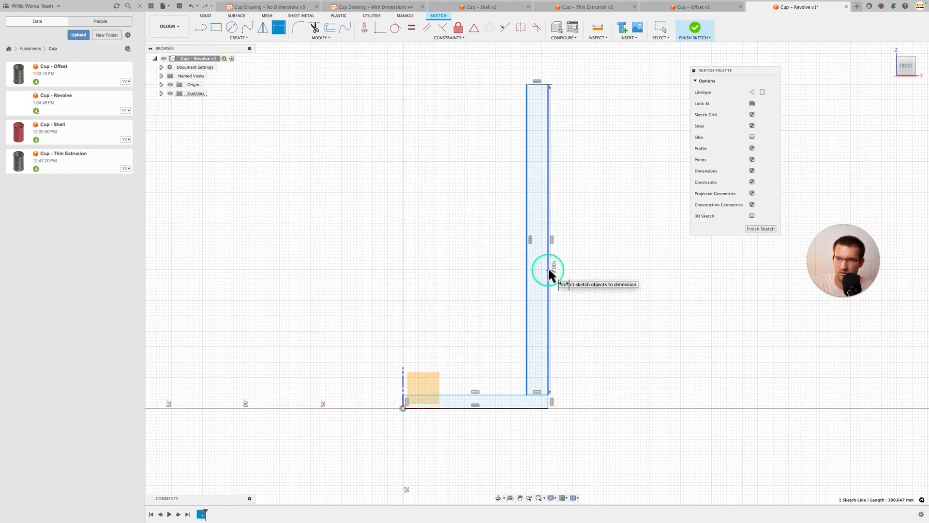
click(457, 262)
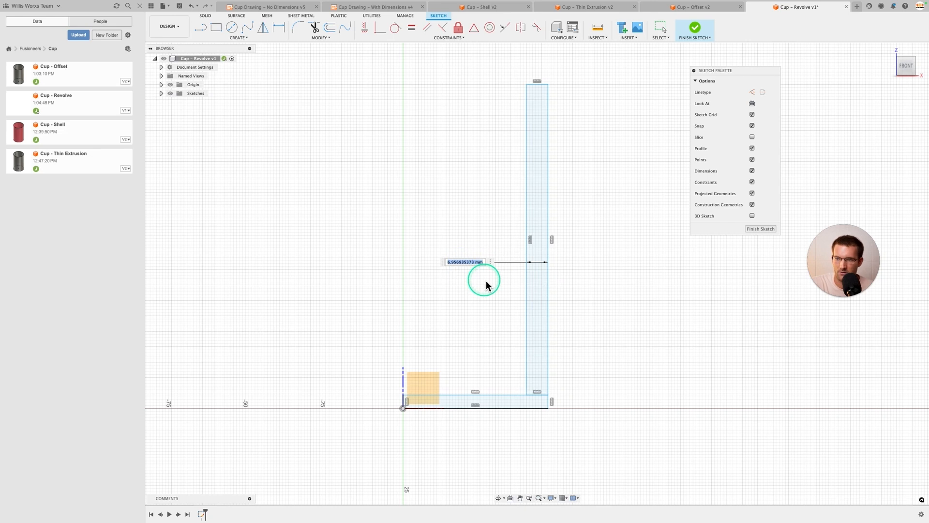
text(3)
key(Return)
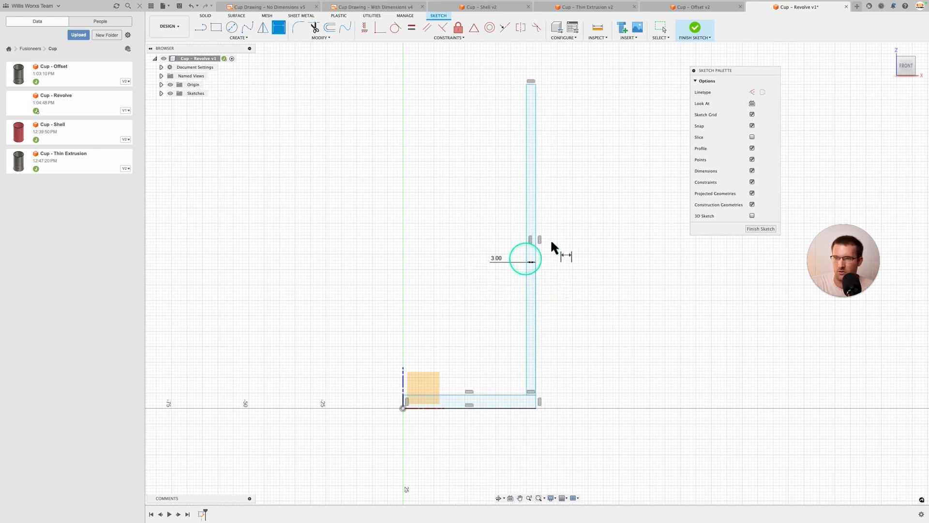
Step: Dimension the base rectangle's thickness and link its value to the 3 mm wall thickness dimension
key(d)
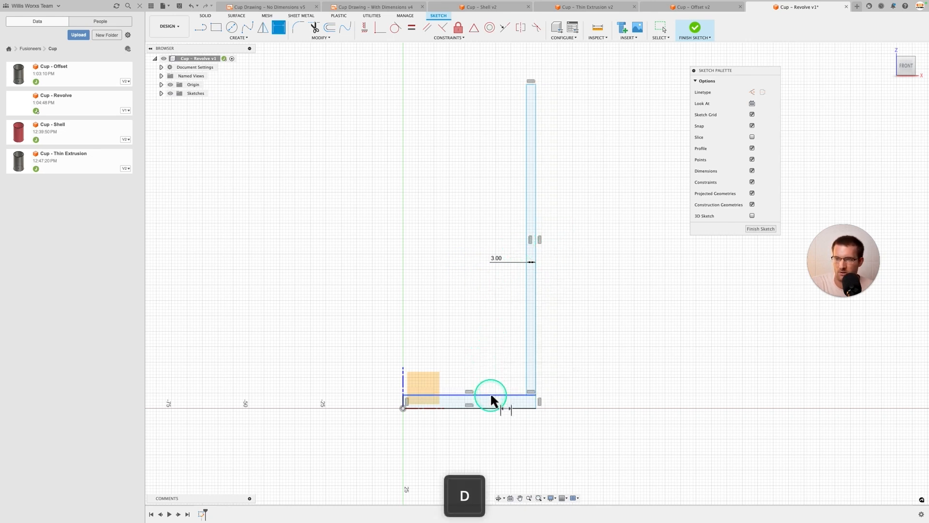
click(490, 395)
click(489, 405)
click(463, 332)
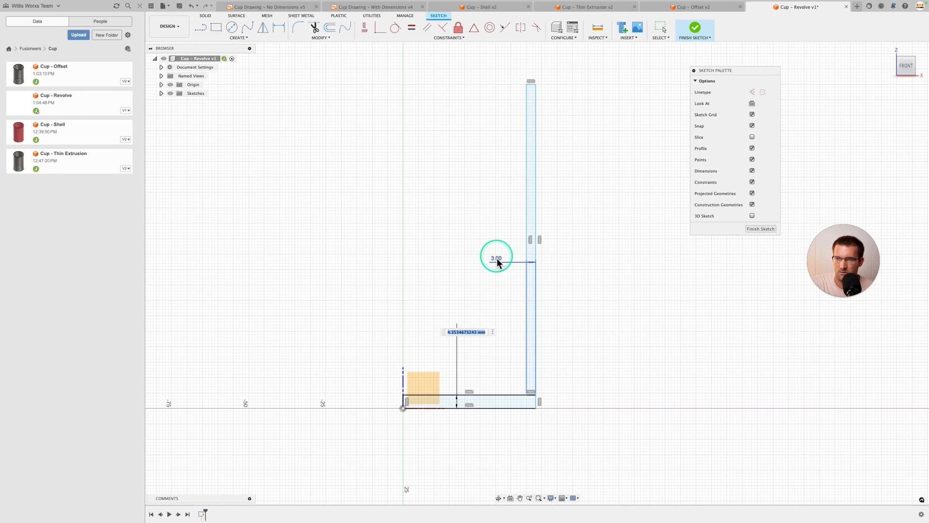
click(496, 262)
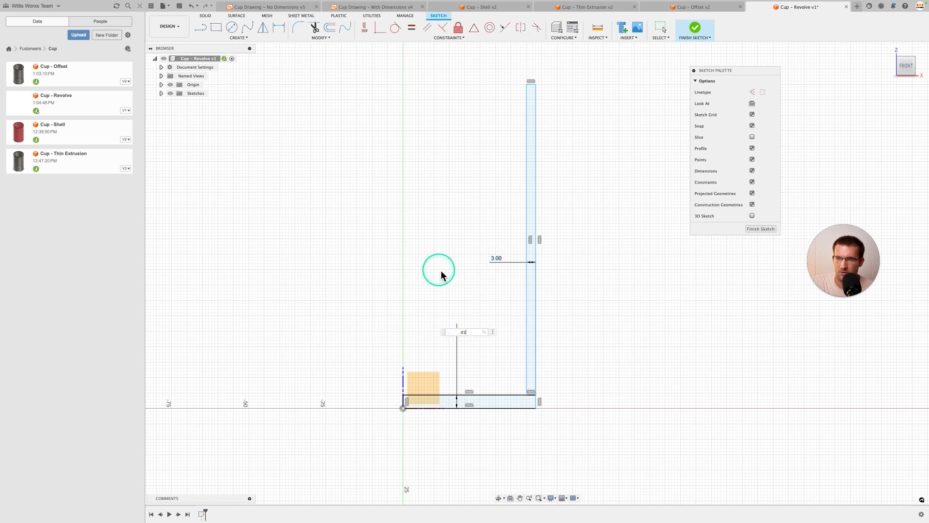
key(Return)
Step: Test the linked thickness by setting the wall dimension to 5 mm and back to 3 mm
double_click(498, 265)
text(5)
key(Return)
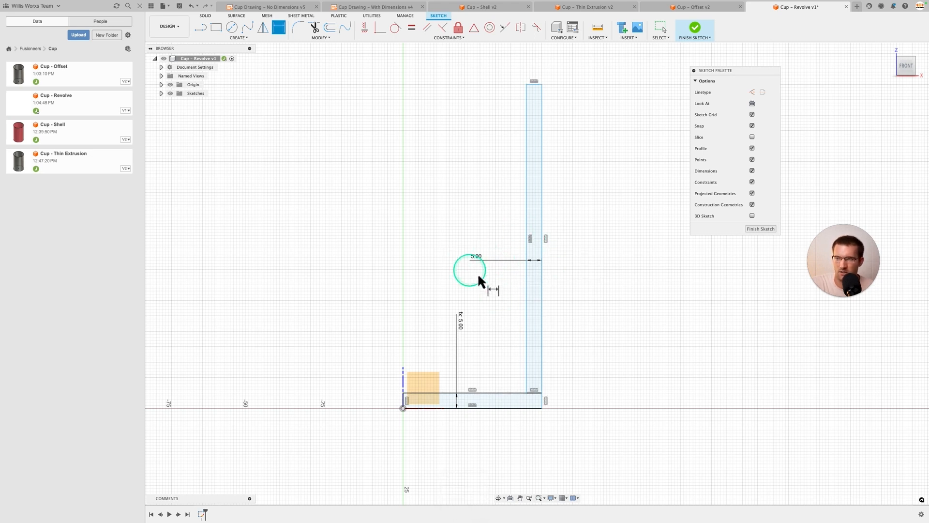
double_click(481, 256)
text(3)
key(Return)
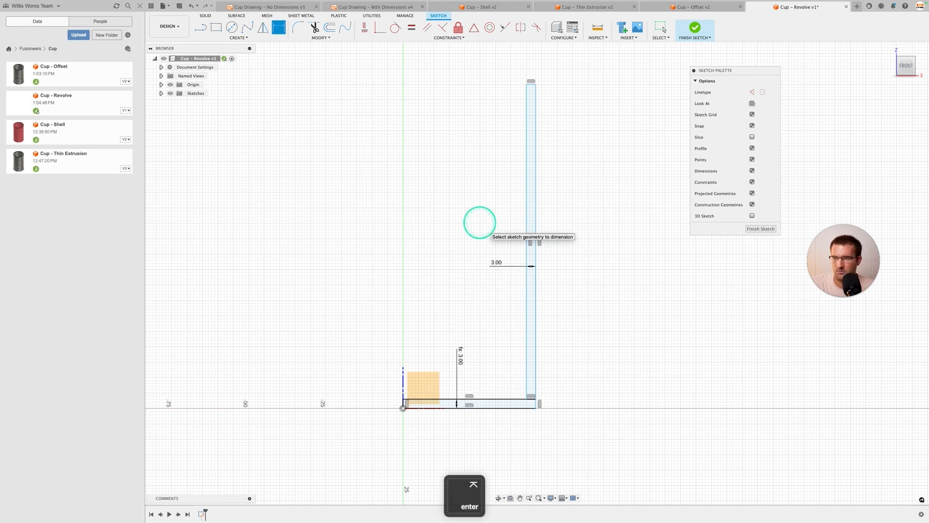
Step: Dimension the base's horizontal width from the origin to its outer lower corner as 60/2 mm
scroll(538, 411, up, 4)
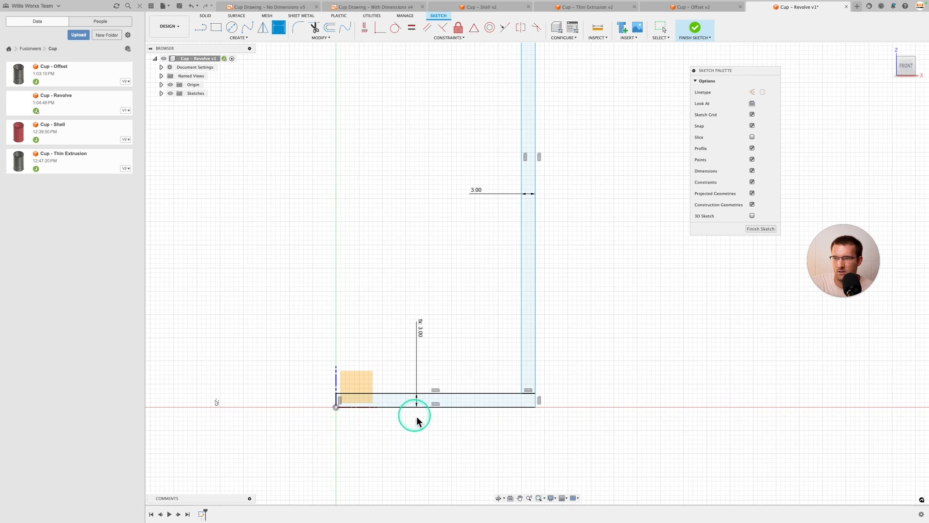
middle_drag(414, 415, 425, 406)
scroll(399, 344, down, 4)
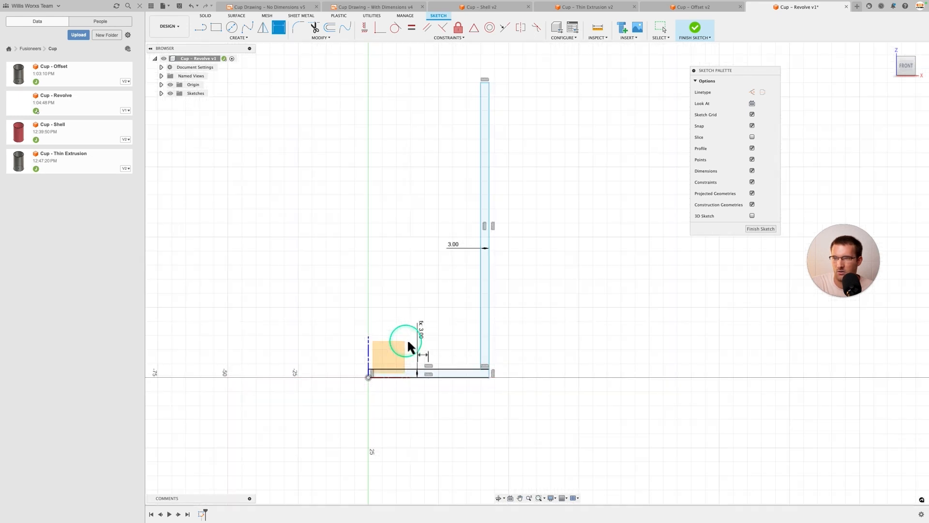
middle_drag(402, 417, 404, 411)
scroll(377, 389, down, 1)
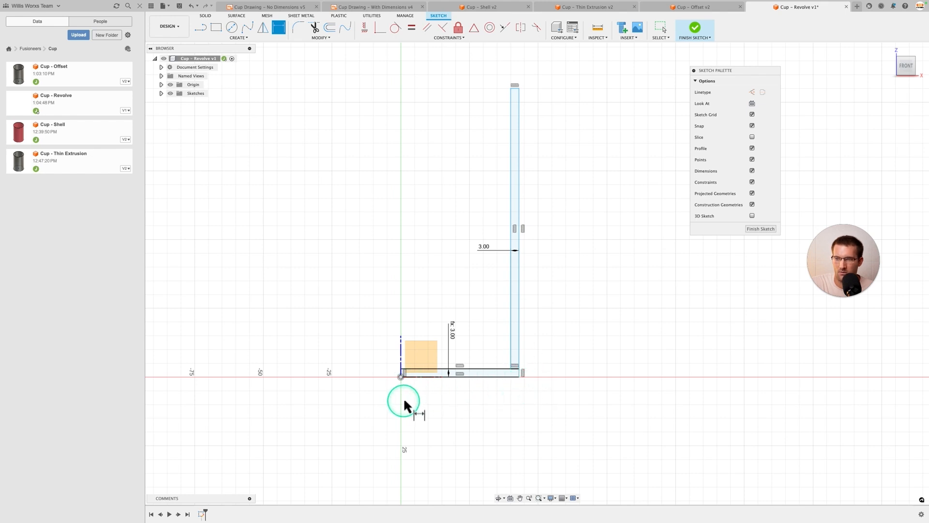
key(d)
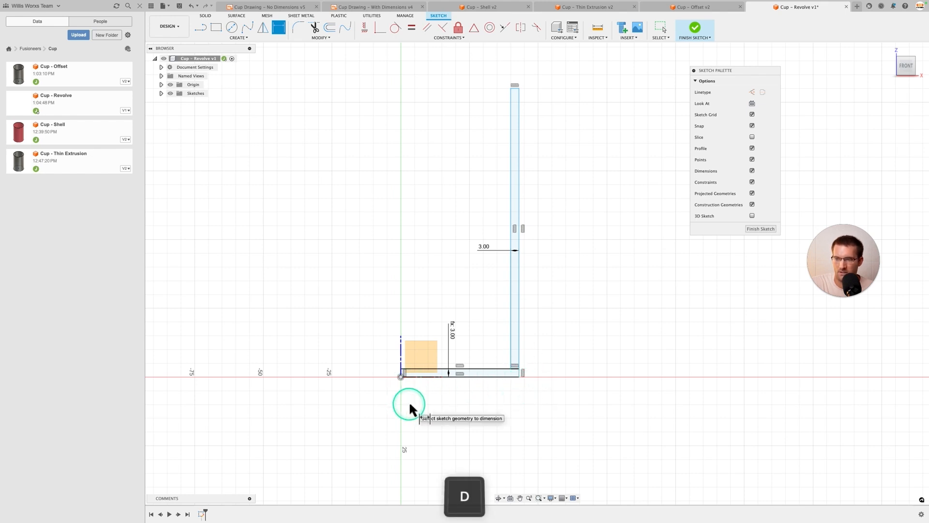
click(401, 378)
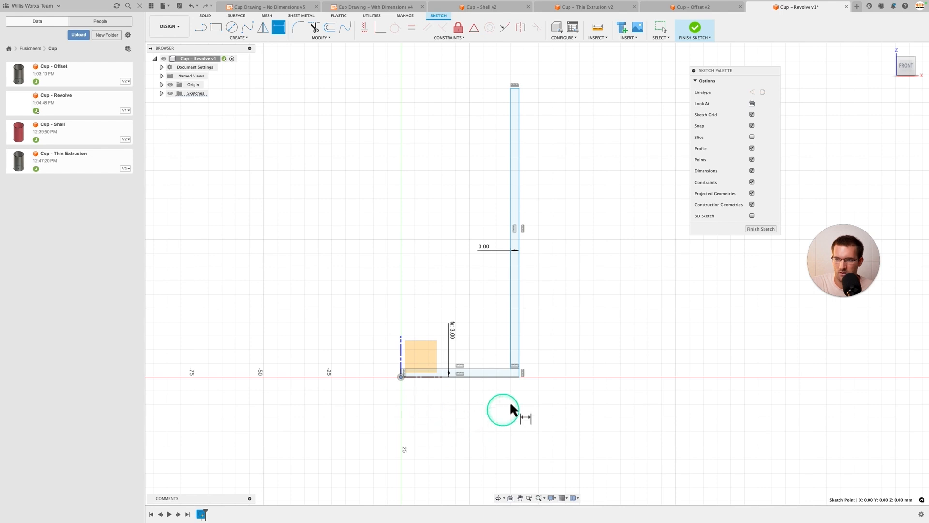
click(519, 376)
click(489, 408)
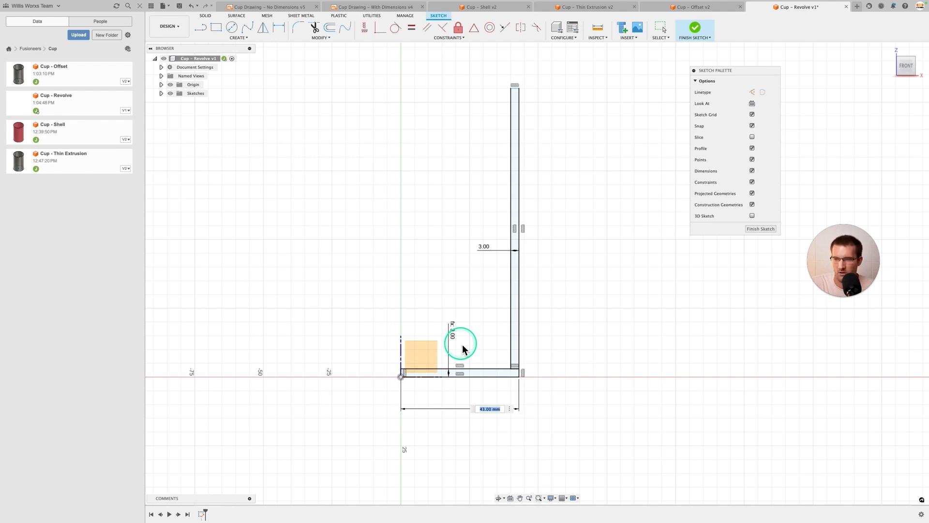
text(60)
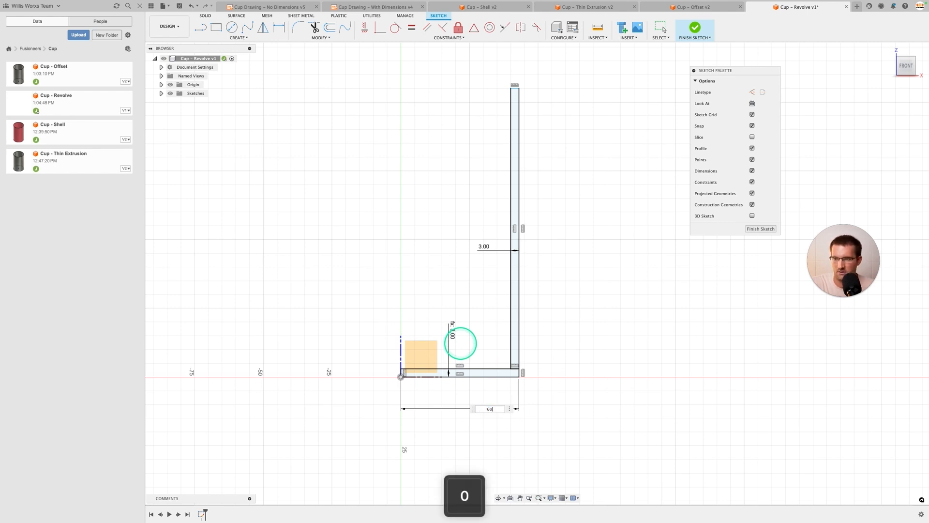
text(/2)
key(Return)
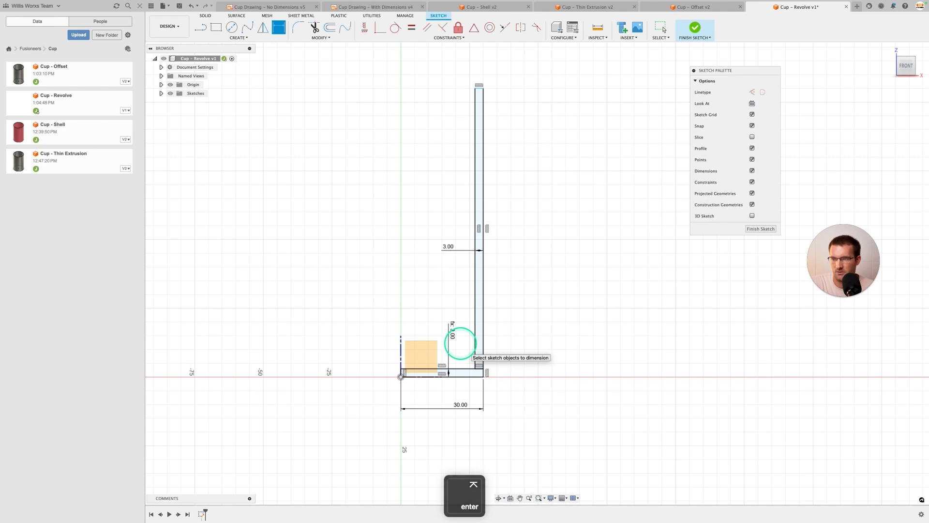
Step: Dimension the overall height from the base's outer lower corner to the wall's top outer corner as 100 mm and finish the sketch
scroll(455, 345, up, 3)
middle_drag(456, 345, 463, 399)
scroll(464, 399, down, 2)
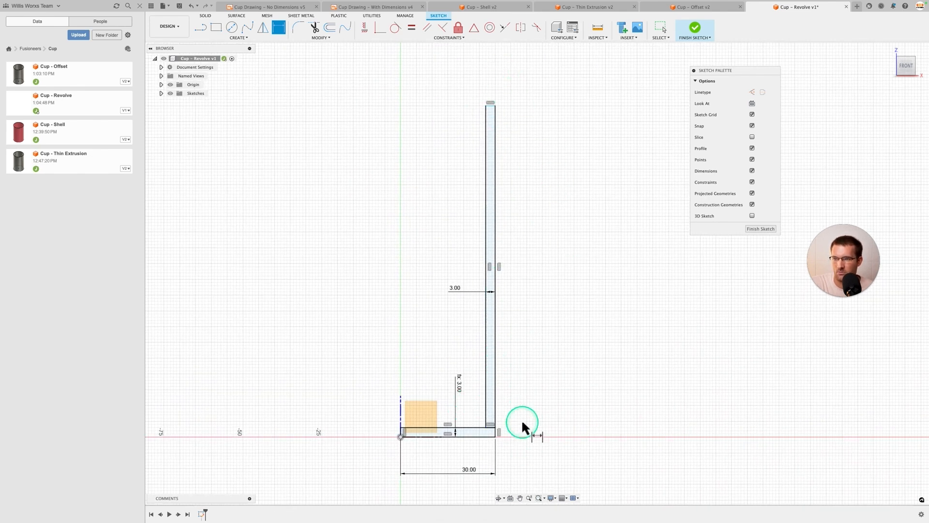
key(d)
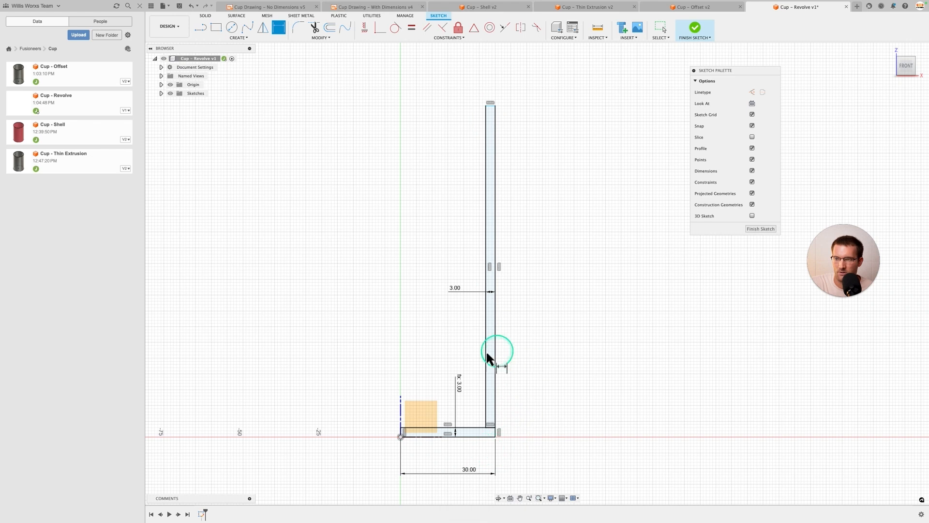
click(496, 437)
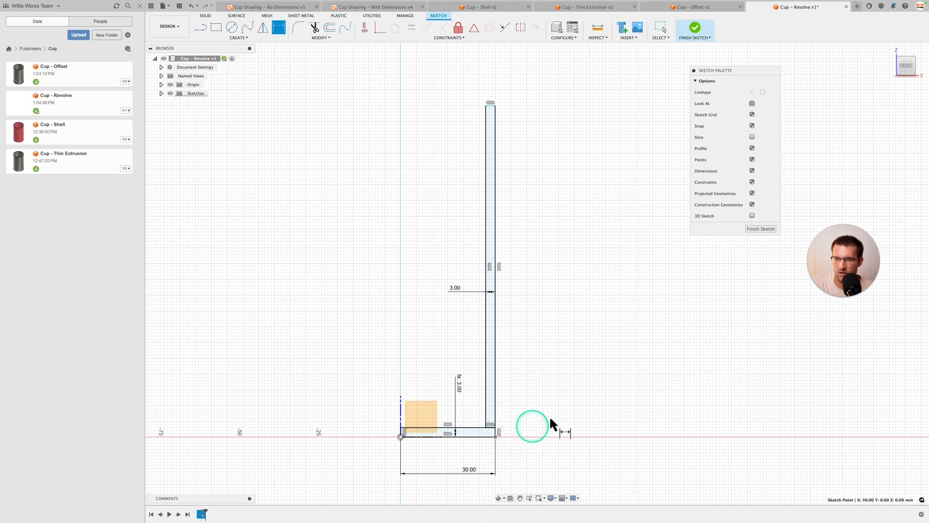
click(495, 104)
click(551, 168)
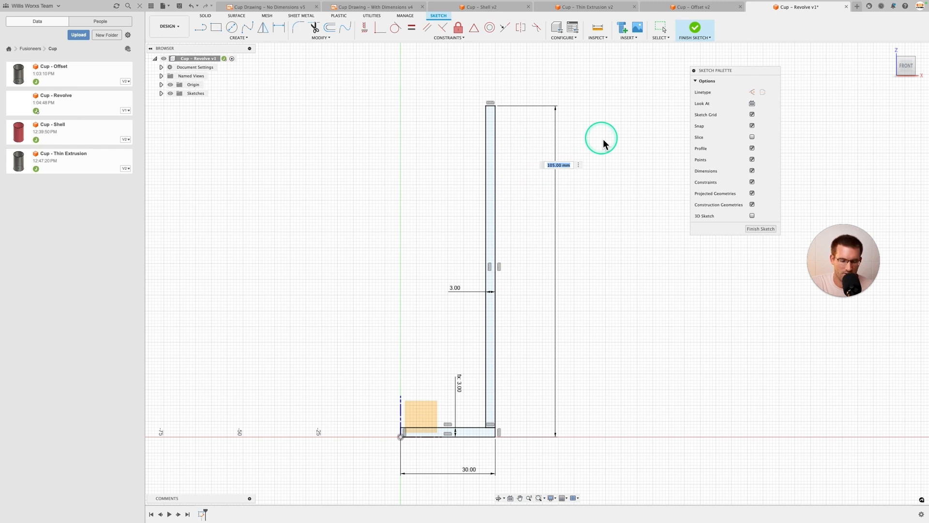
text(100)
key(Return)
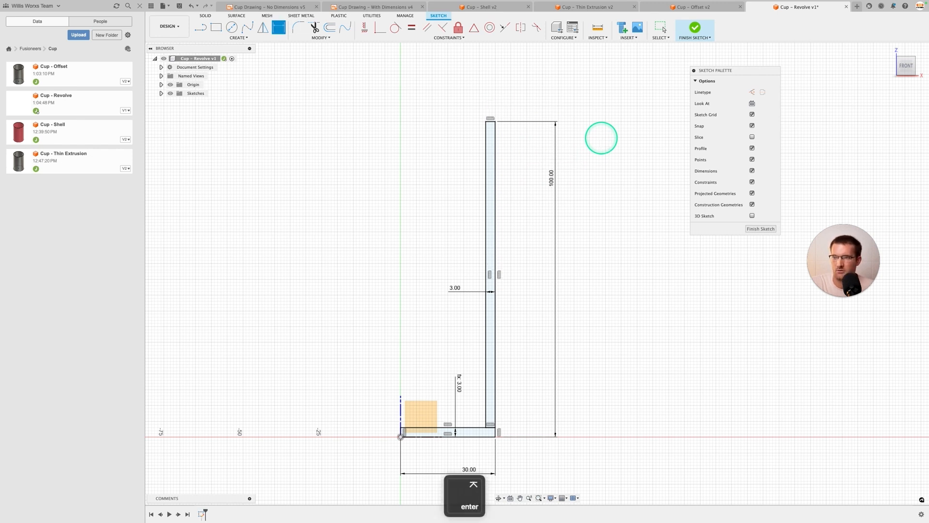
click(769, 232)
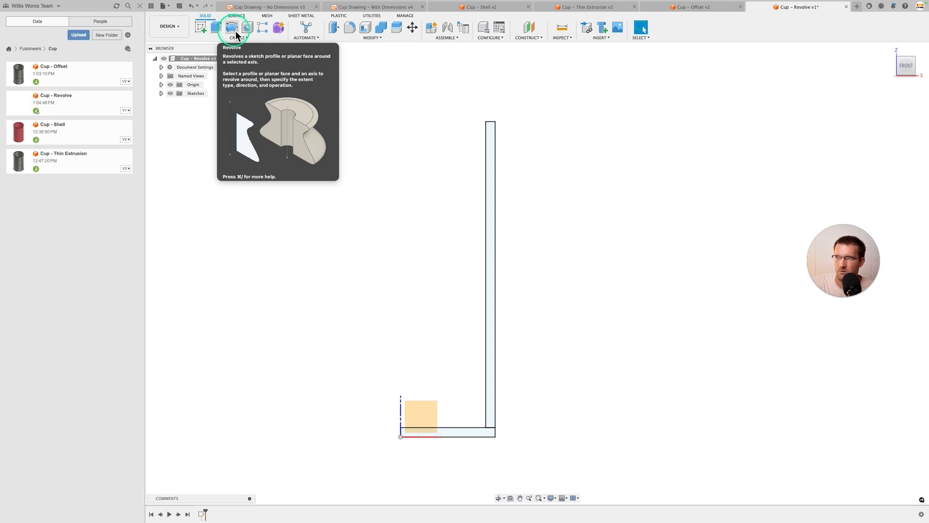
Step: Revolve the wall and base profiles 360 degrees around the vertical origin axis as a new body
click(235, 30)
click(489, 176)
click(469, 432)
click(888, 114)
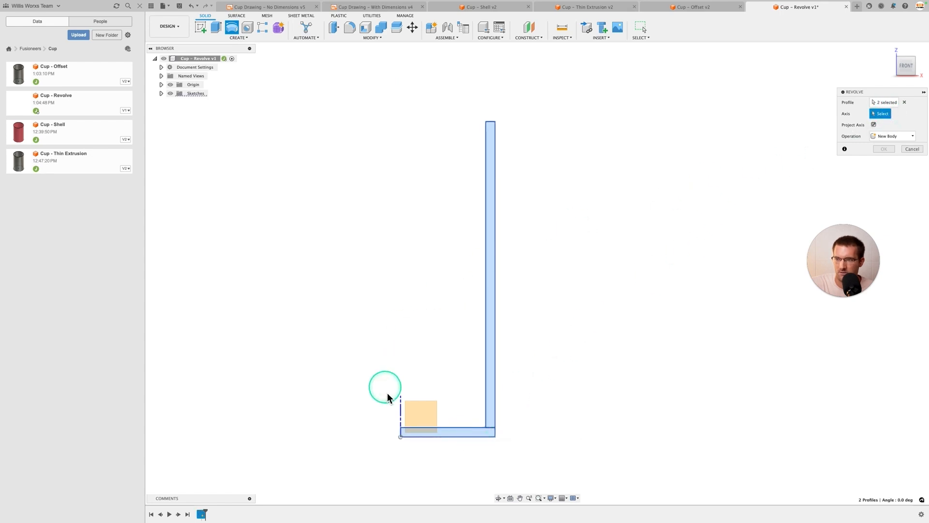
click(402, 409)
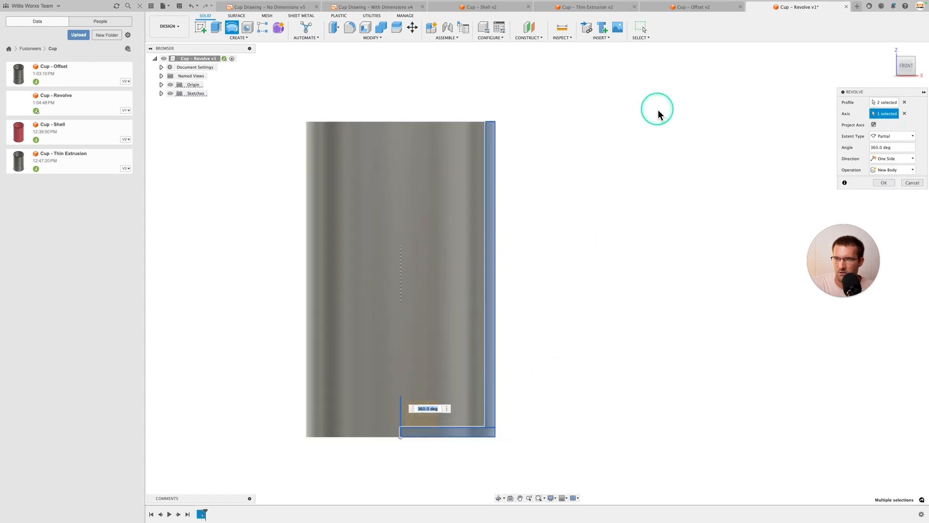
shift+middle_drag(654, 114, 632, 164)
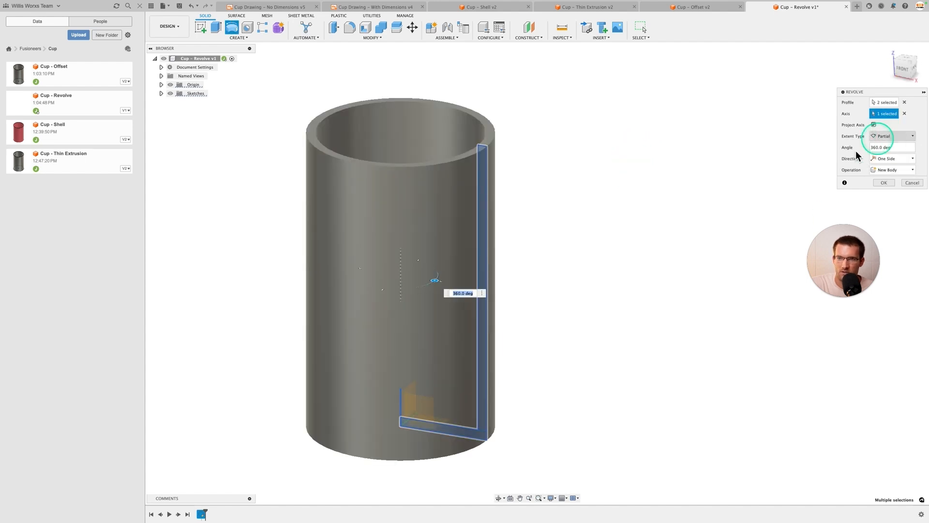
middle_drag(654, 192, 667, 168)
shift+middle_drag(579, 238, 572, 251)
drag(442, 267, 420, 280)
click(478, 274)
text(360)
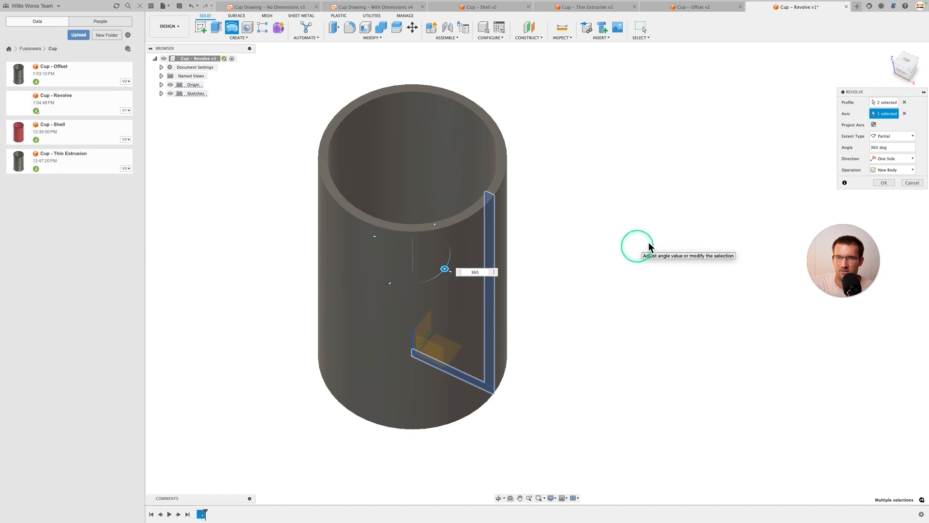
click(884, 182)
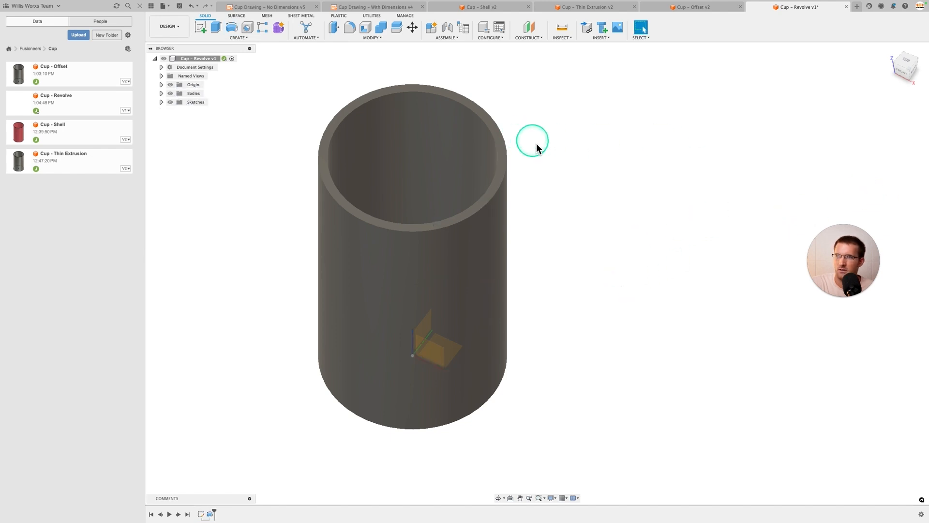
Step: Chamfer the cup's top rim face and its outer bottom edge with an equal distance of 0.4 mm
click(891, 50)
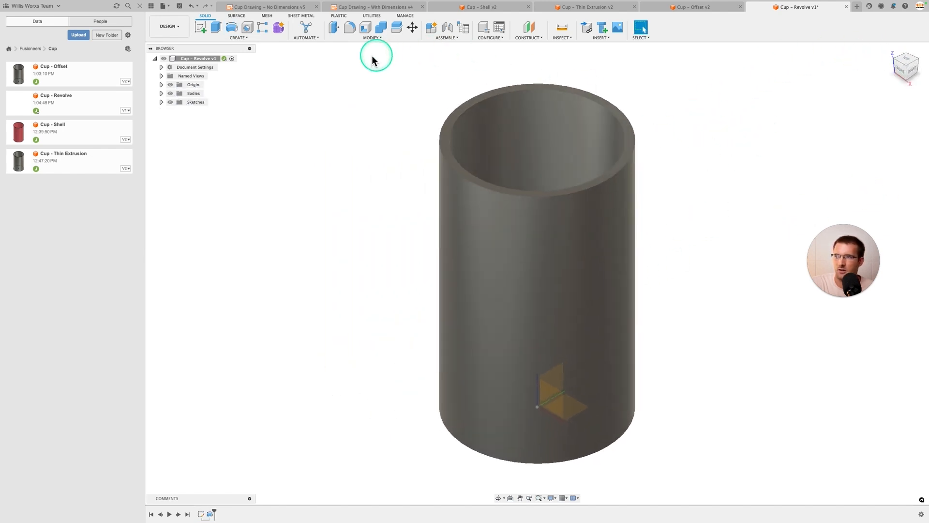
click(368, 38)
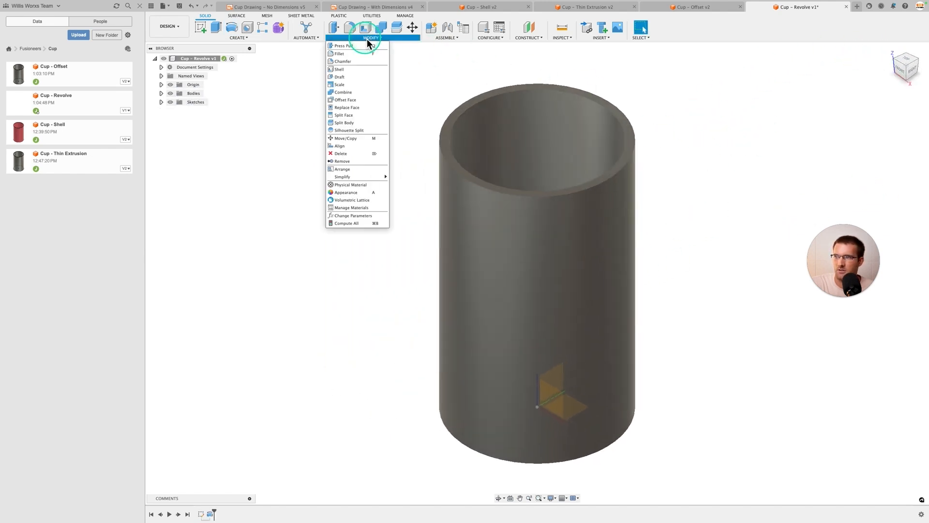
click(350, 63)
click(630, 131)
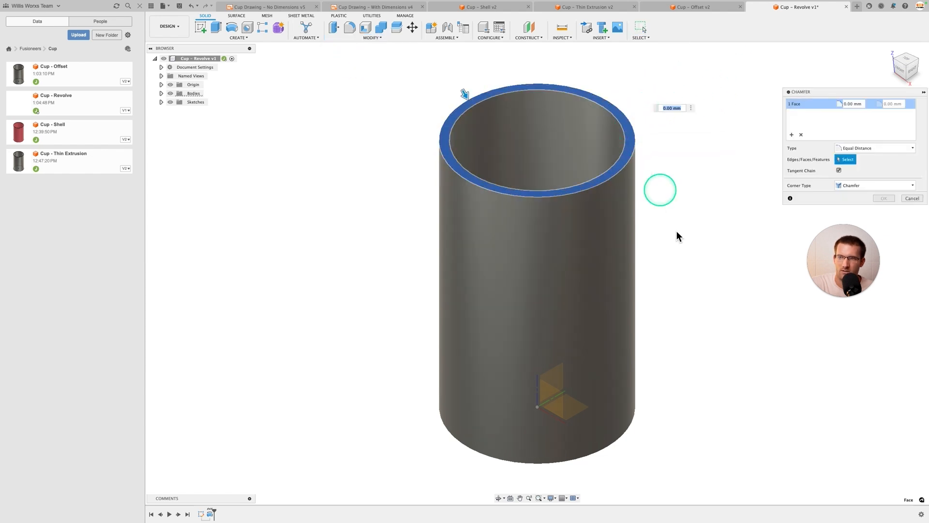
shift+middle_drag(649, 386, 642, 357)
click(640, 352)
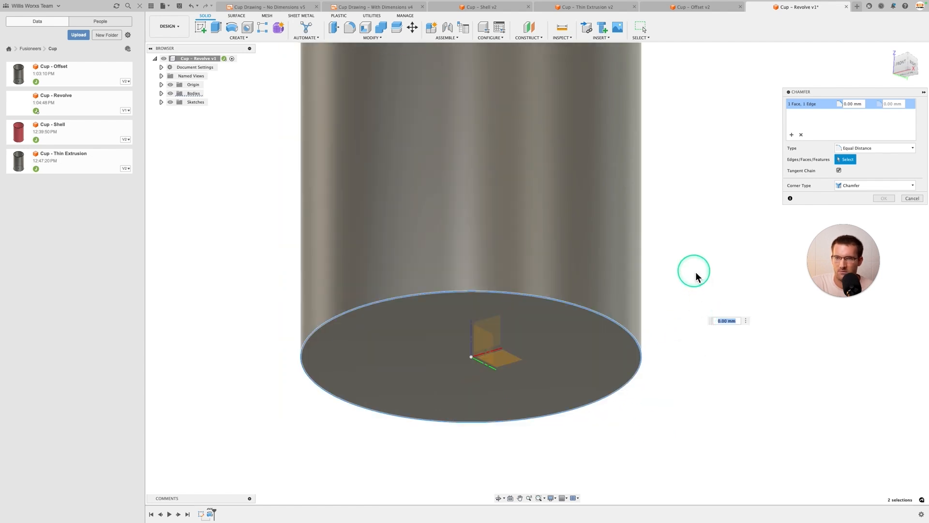
text(.4)
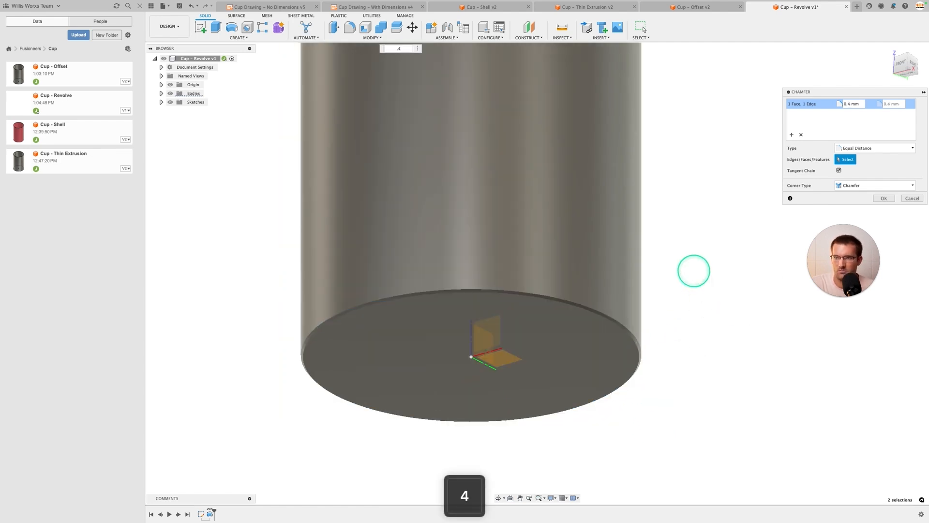
key(Return)
shift+middle_drag(694, 271, 641, 397)
click(886, 54)
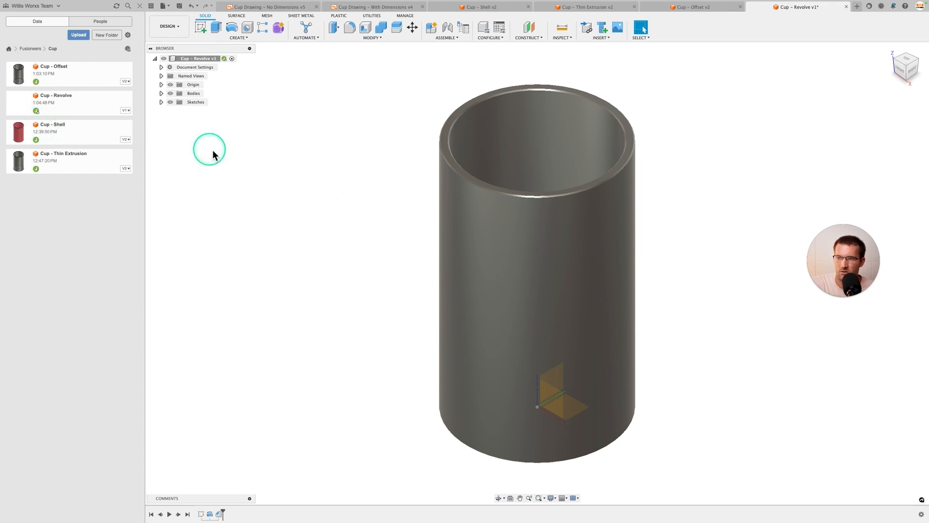
scroll(686, 188, down, 1)
middle_drag(687, 188, 625, 185)
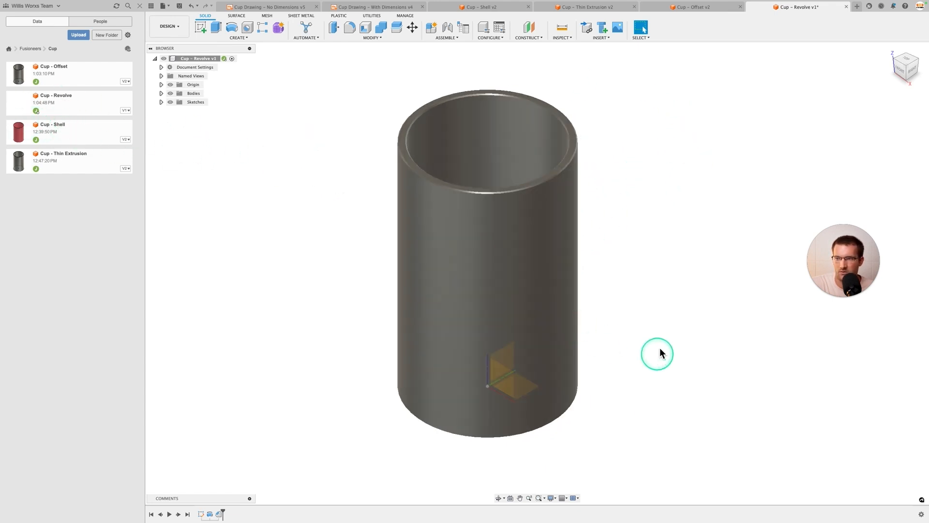
mouse_move(652, 285)
shift+middle_down()
mouse_move(651, 324)
mouse_move(656, 277)
shift+middle_up()
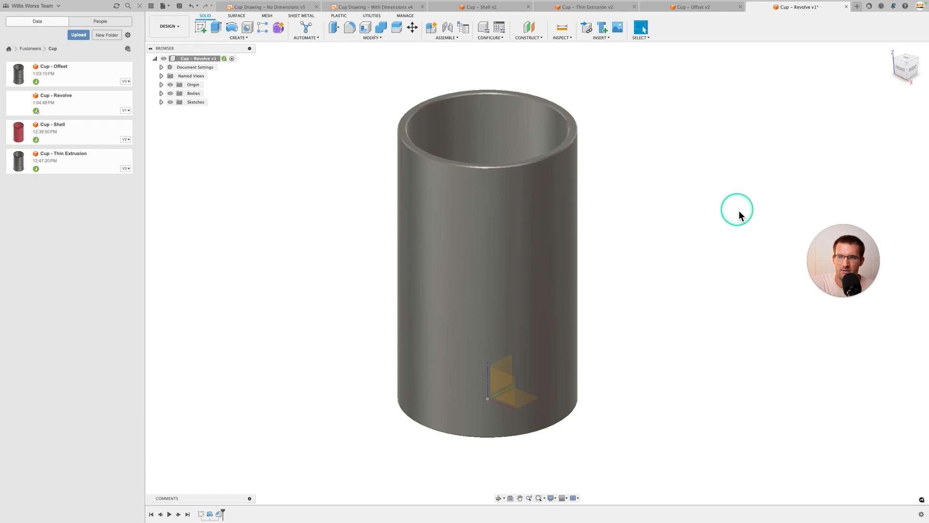
Step: Edit the profile sketch and draw three circles about 6 mm in diameter centred on the wall's outer line, the uppermost about 7 mm below the rim
right_click(203, 518)
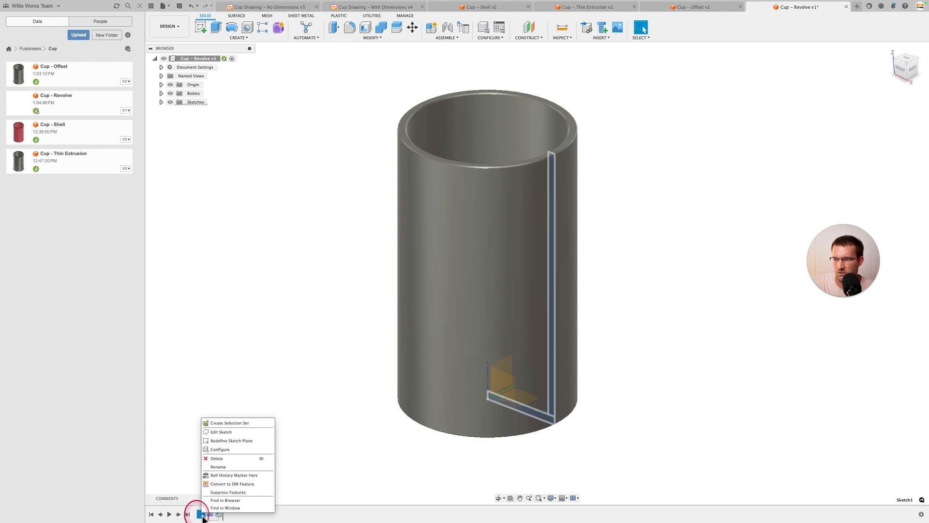
click(226, 432)
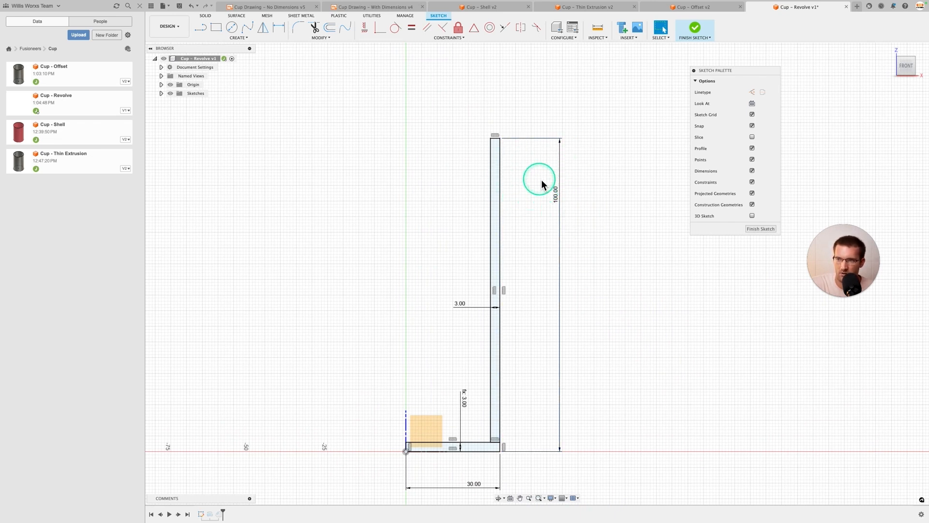
key(c)
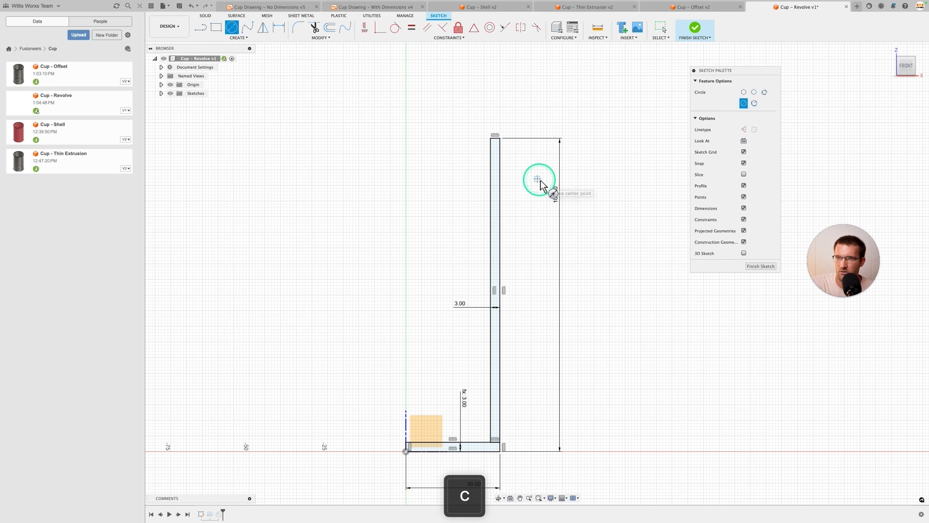
click(499, 160)
click(506, 174)
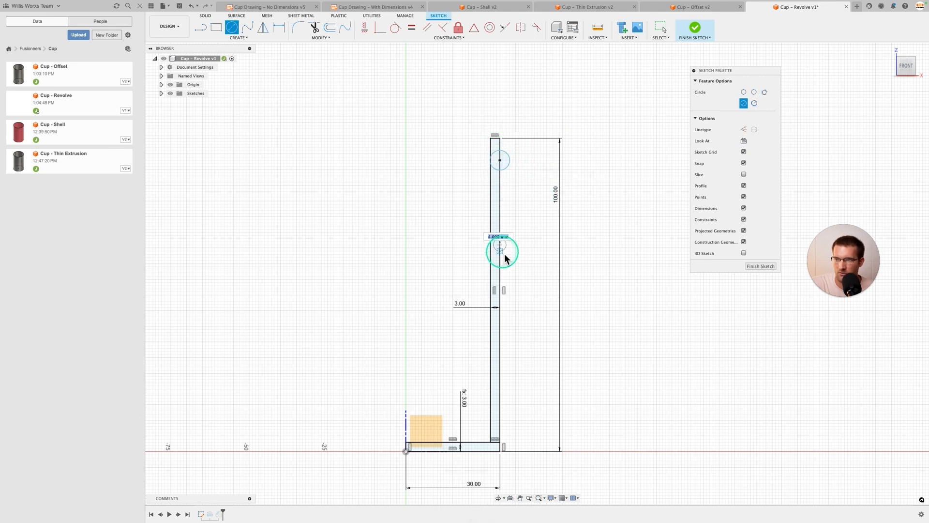
click(506, 258)
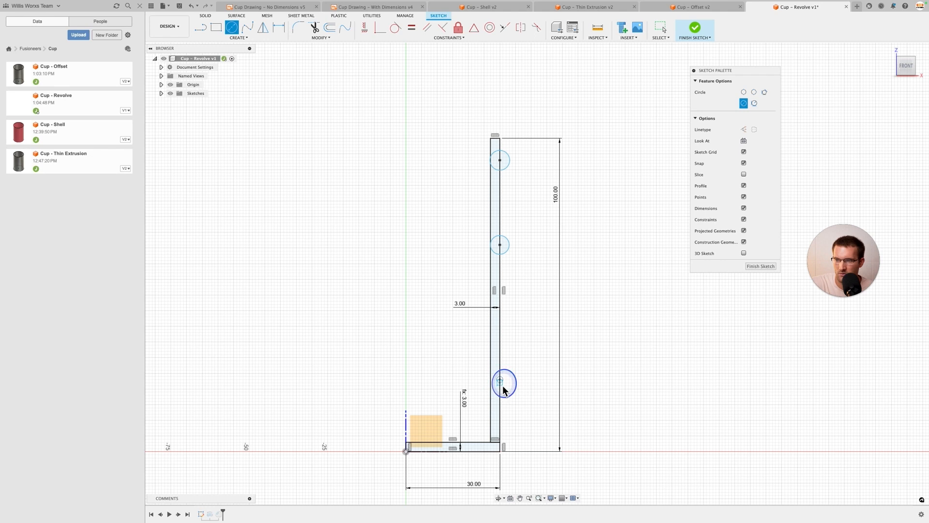
click(503, 388)
Step: Dimension the vertical distance from the wall's top edge to the uppermost circle's centre as 10 mm
key(d)
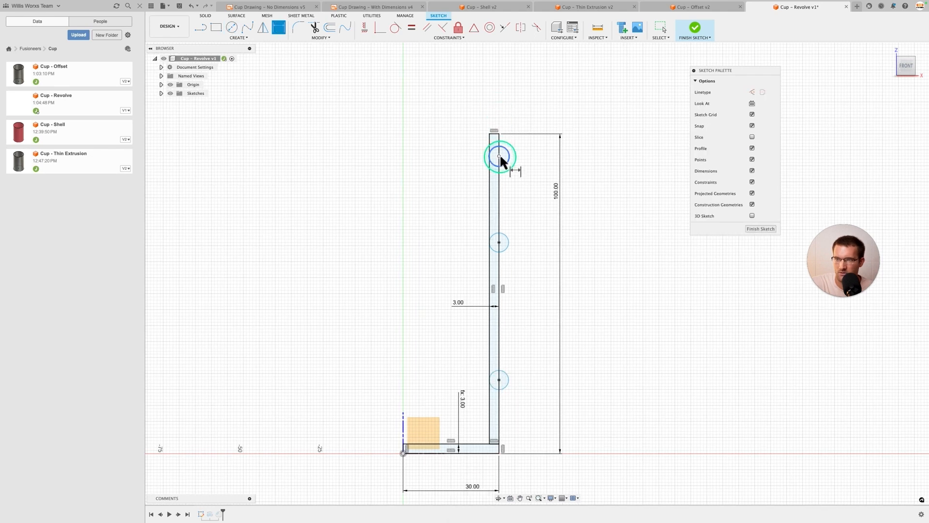
click(502, 139)
click(597, 143)
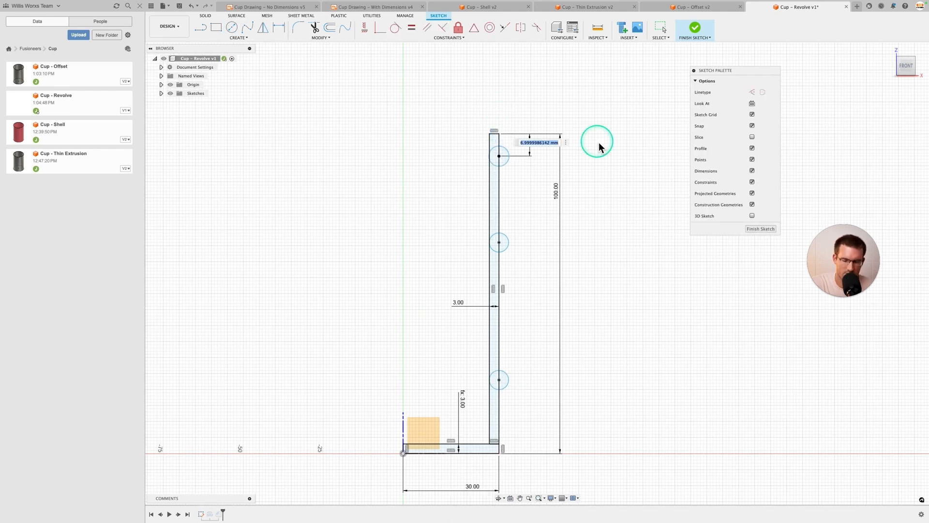
text(10)
key(Return)
Step: Dimension the vertical spacing between the upper and middle circle centres and link it to the 10 mm rim offset dimension
key(d)
click(501, 167)
click(523, 184)
click(525, 143)
key(Return)
key(d)
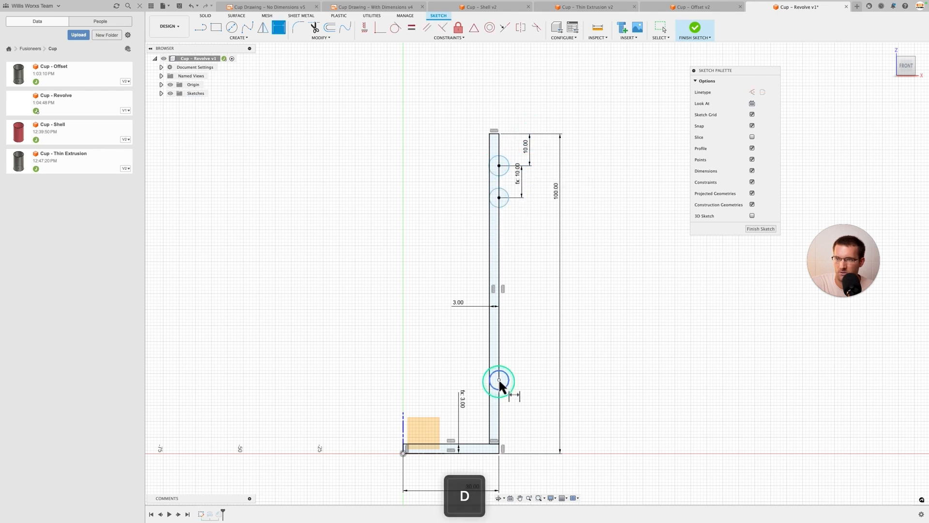
Step: Dimension the vertical spacing between the middle and lowest circle centres and link it to the 10 mm rim offset dimension
click(499, 381)
click(499, 199)
click(523, 220)
click(526, 146)
key(Return)
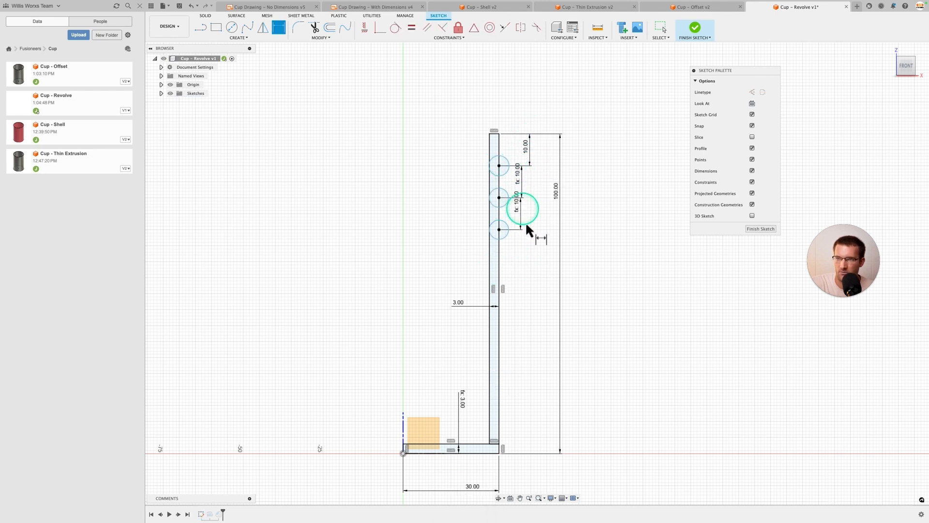
Step: Make all three circles tangent to the wall's inner line and finish the profile sketch
scroll(506, 159, up, 5)
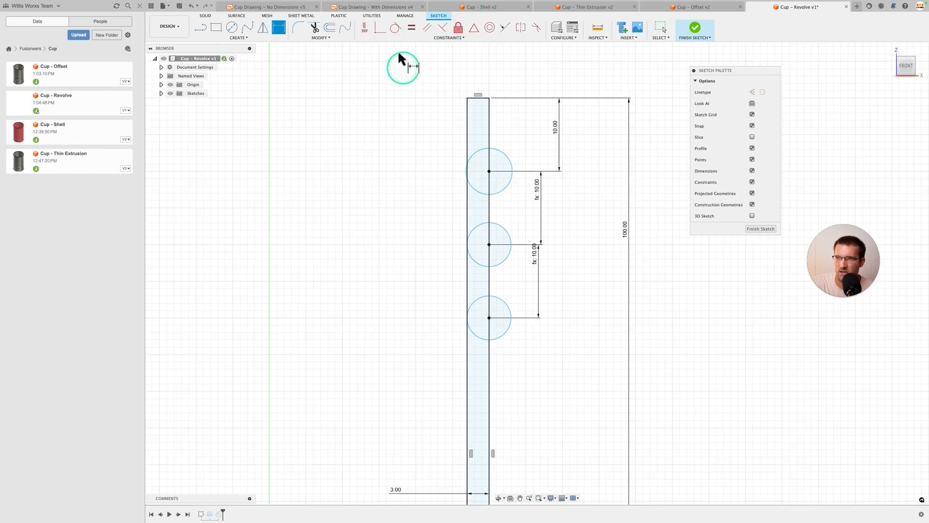
click(397, 32)
click(467, 121)
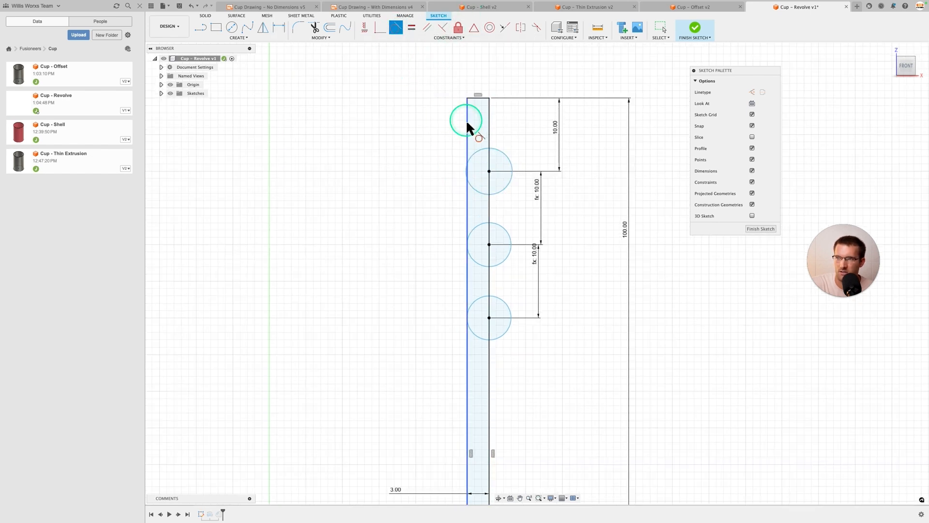
click(478, 147)
click(466, 144)
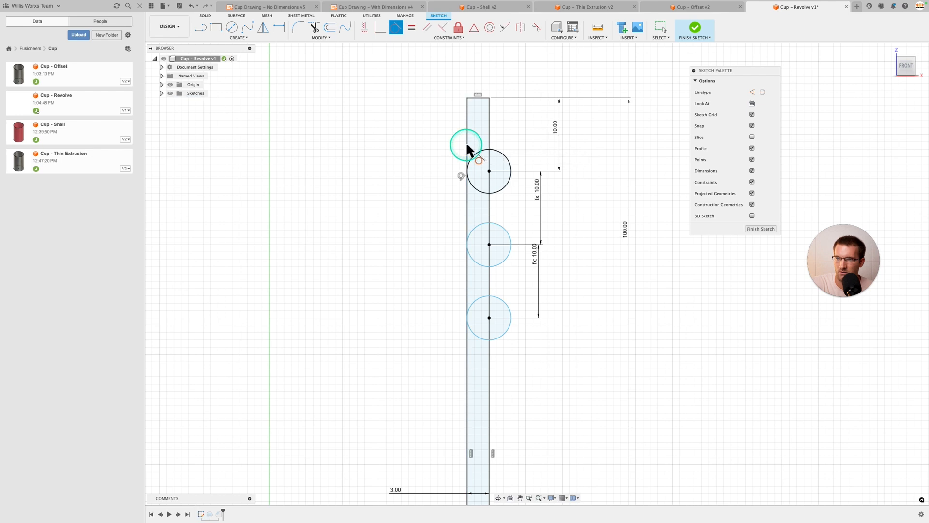
click(474, 227)
click(468, 217)
click(483, 302)
click(467, 283)
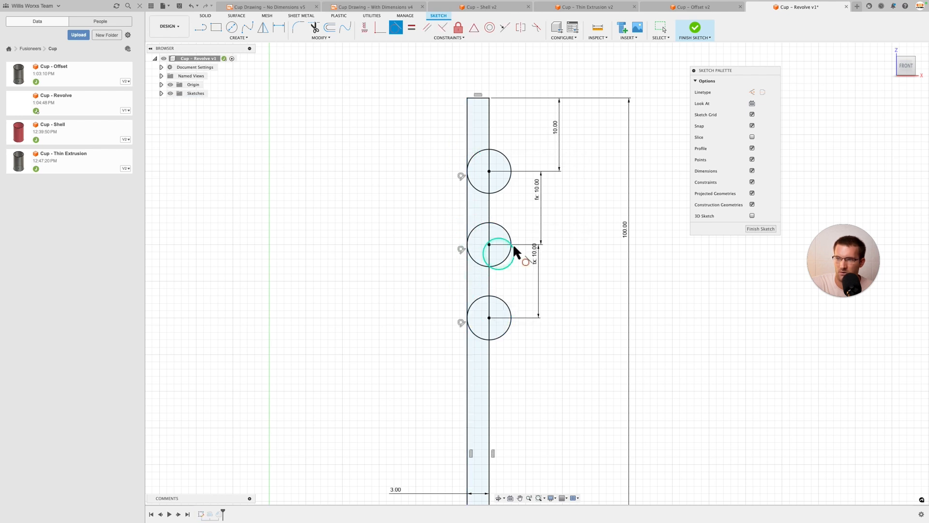
click(758, 235)
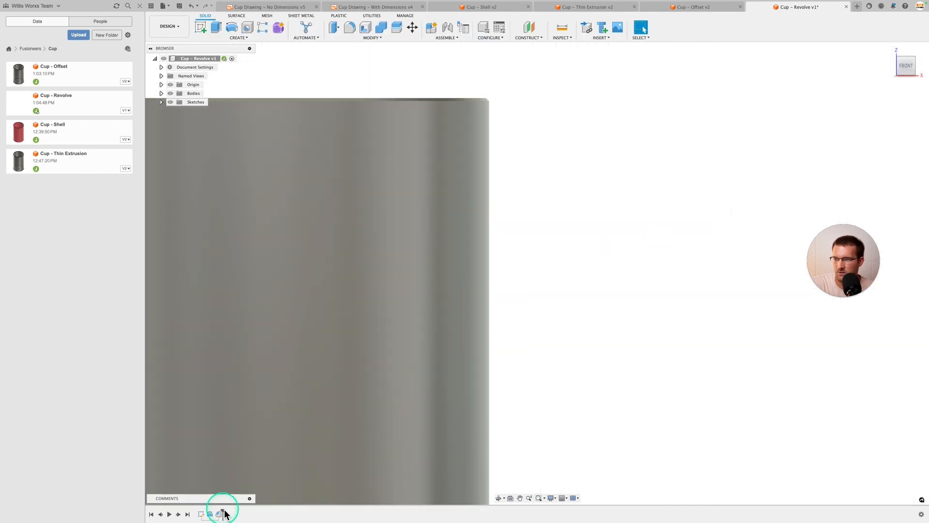
Step: Edit the cup's revolve feature to include the outer halves of the three circles in its profile
click(210, 514)
right_click(212, 514)
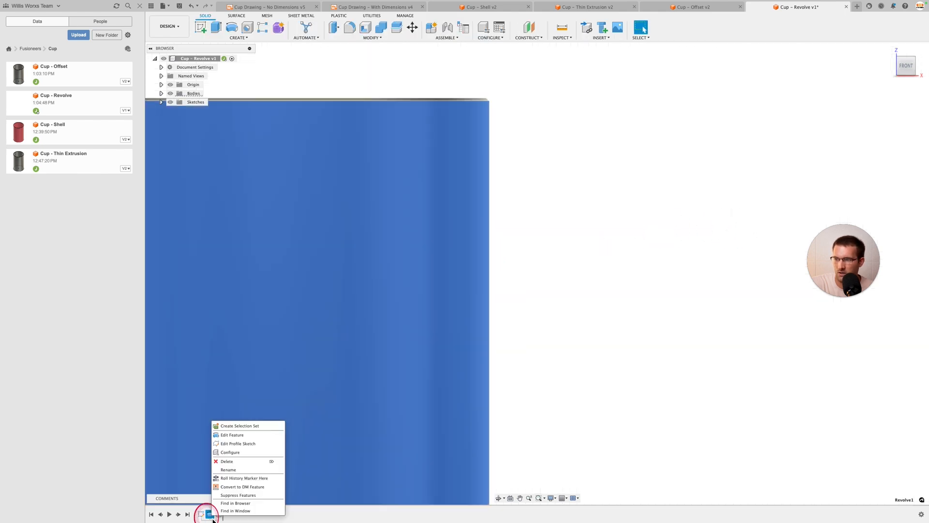
click(237, 434)
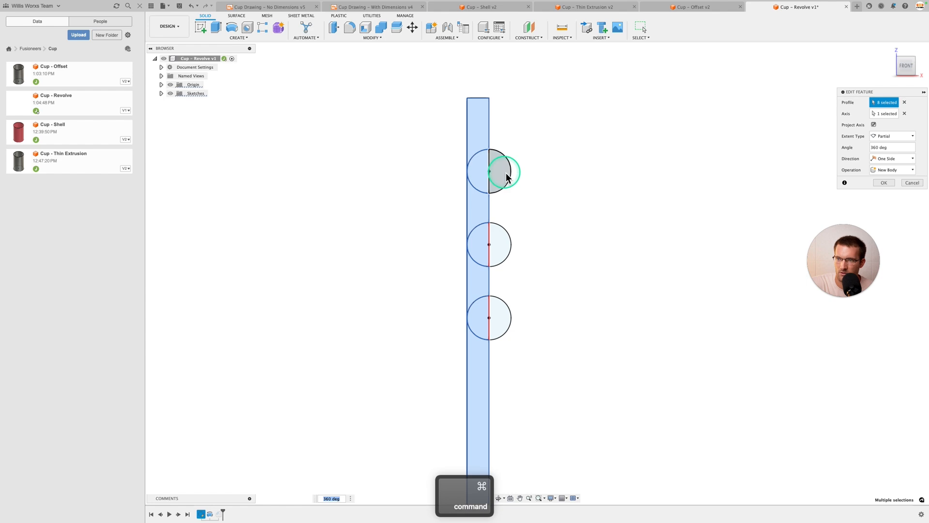
super+click(506, 175)
super+click(503, 231)
super+click(502, 315)
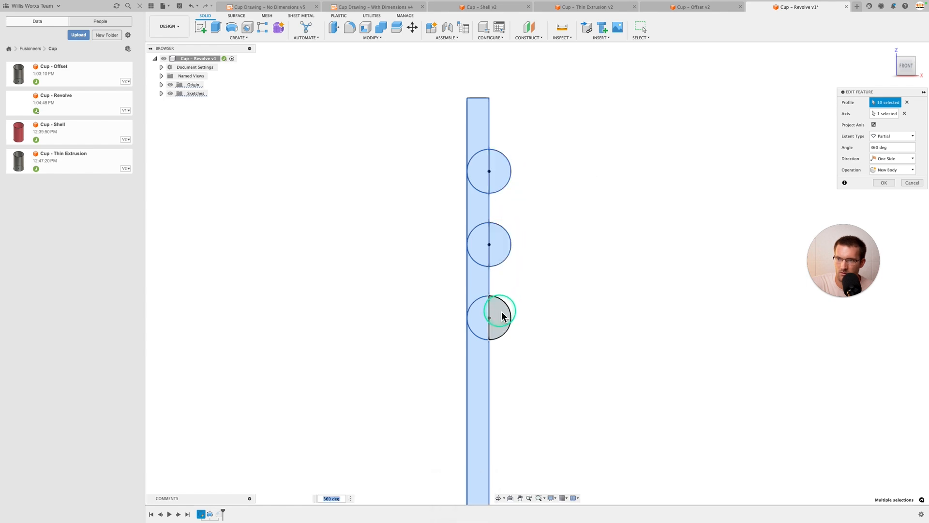
click(889, 188)
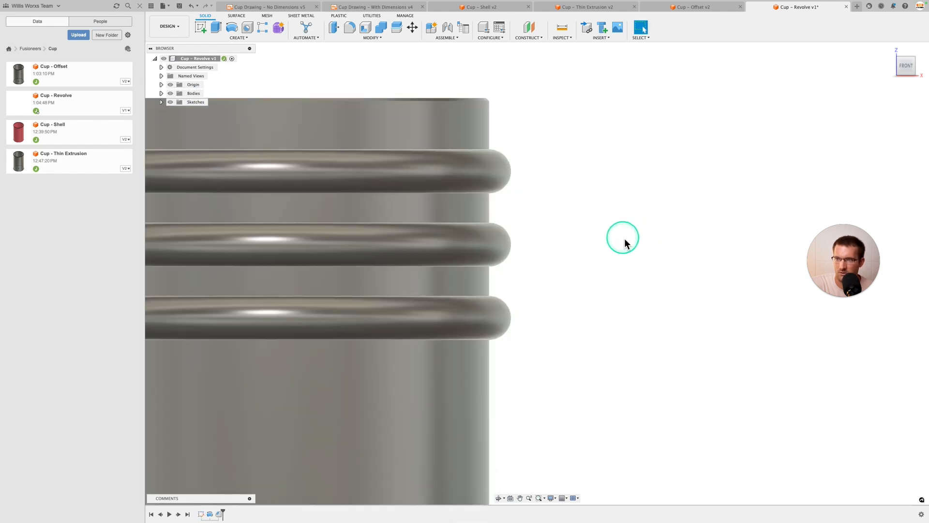
Step: Examine the revolved cup and its three rounded rings from the front and slightly above
scroll(625, 238, down, 5)
mouse_move(625, 227)
shift+middle_down()
mouse_move(620, 266)
mouse_move(620, 229)
shift+middle_up()
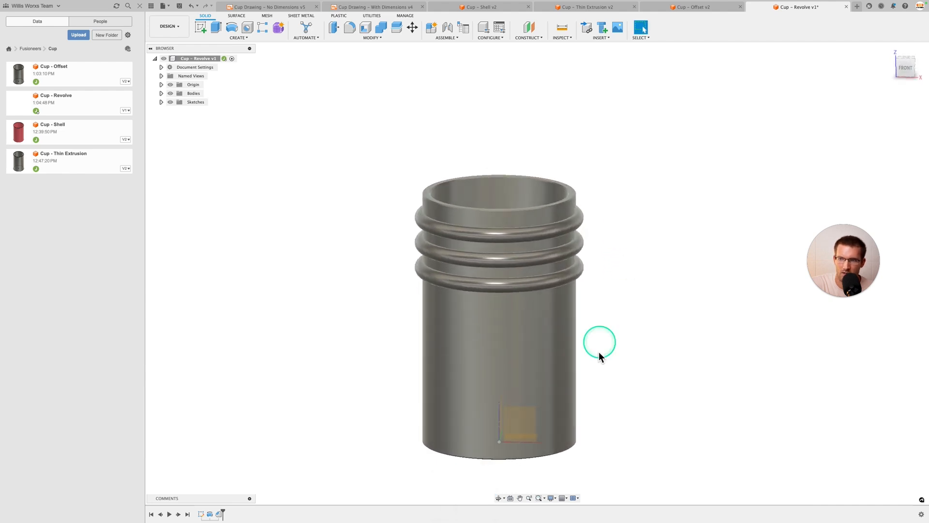
middle_drag(624, 266, 597, 237)
shift+middle_drag(594, 291, 581, 365)
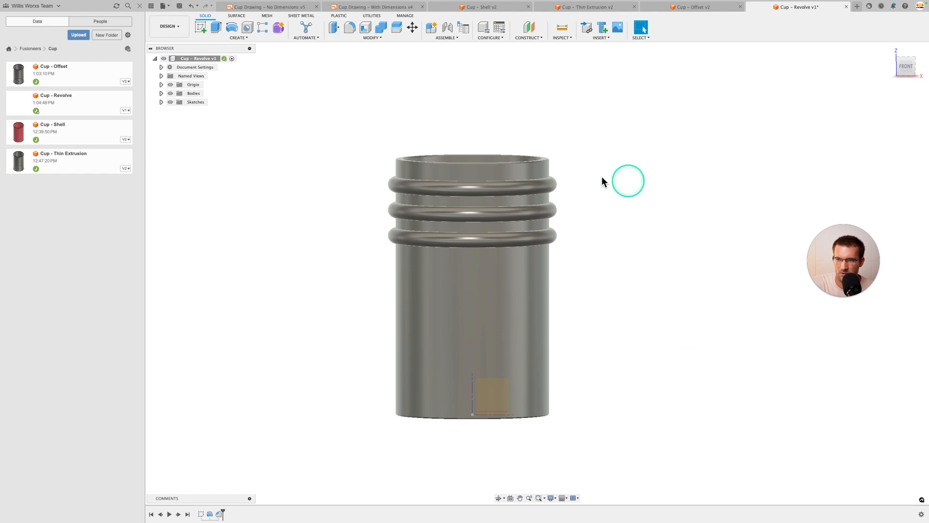
mouse_move(605, 182)
shift+middle_down()
mouse_move(601, 261)
mouse_move(610, 187)
shift+middle_up()
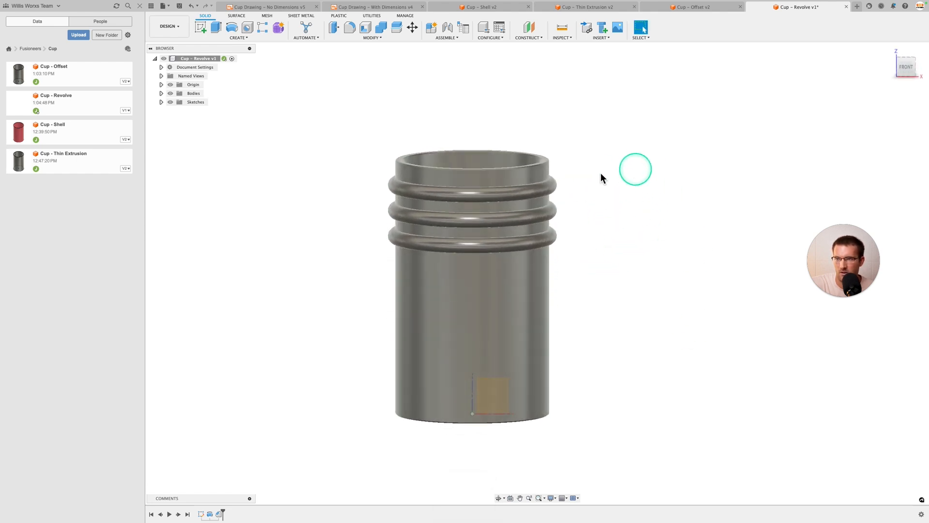
shift+middle_drag(634, 222, 624, 248)
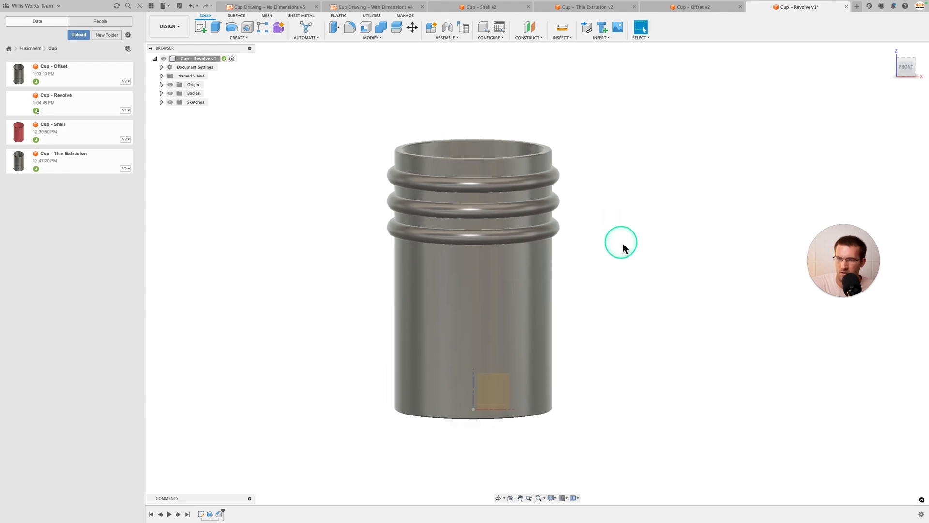